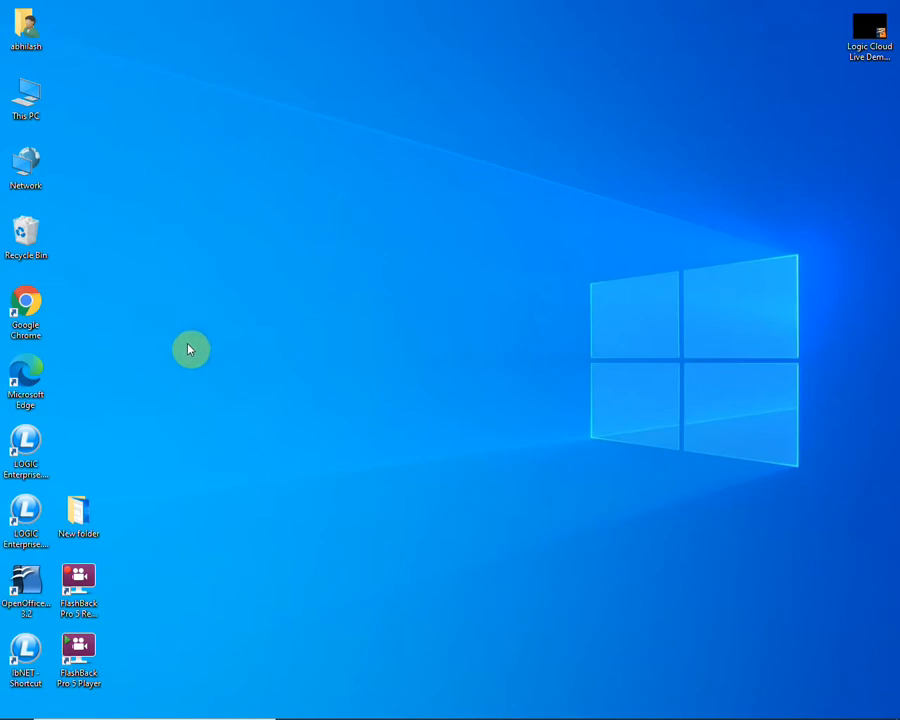
- Launch Google Chrome from the desktop and load logicerp.com
left_click(27, 318)
double_click(27, 318)
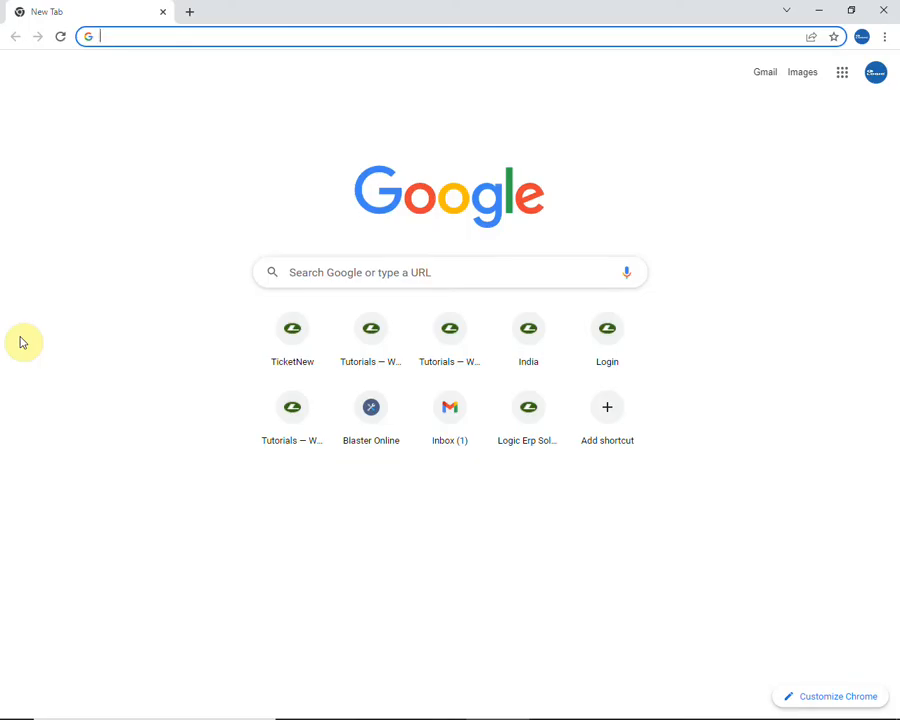
type("l")
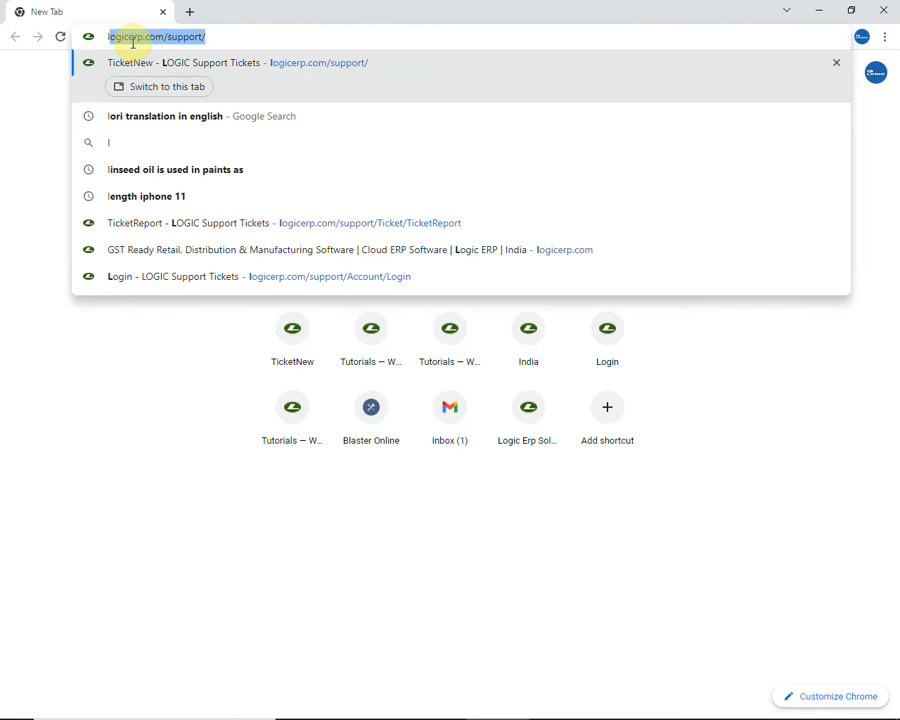
type("og")
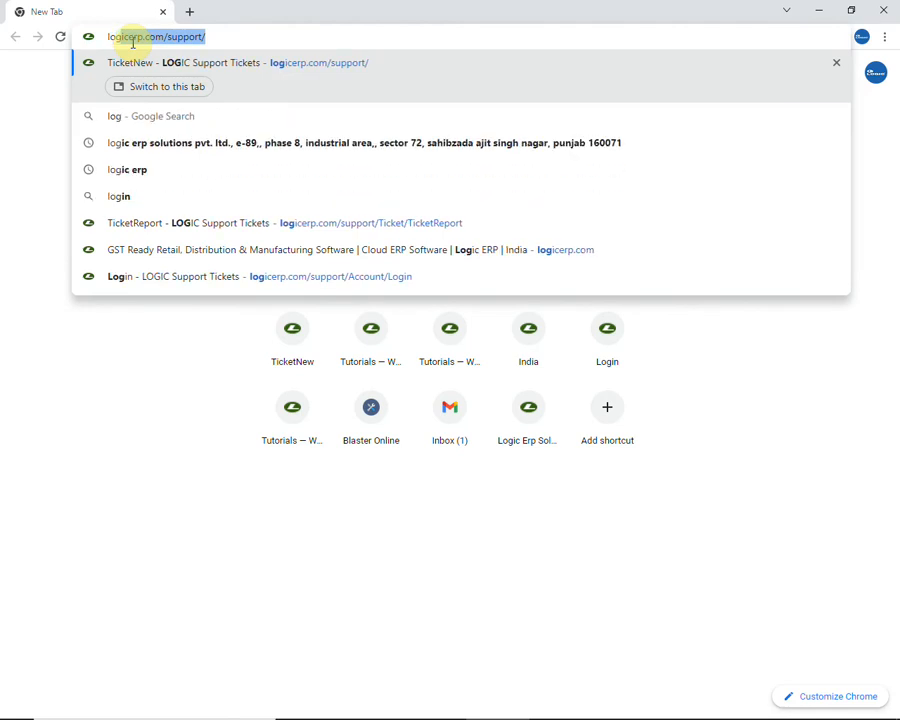
type("ic")
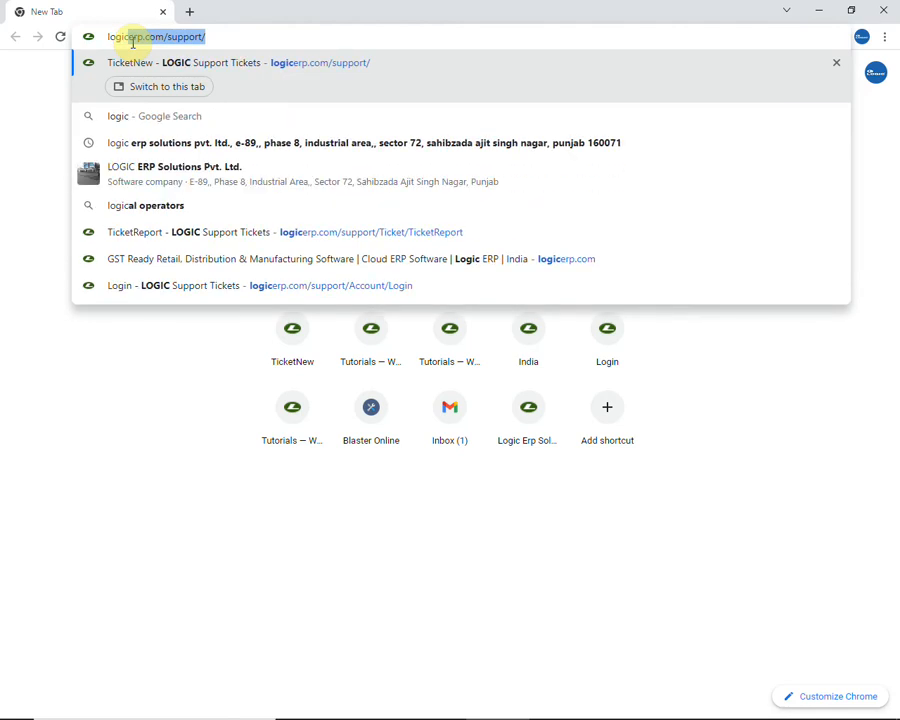
type("erp.com")
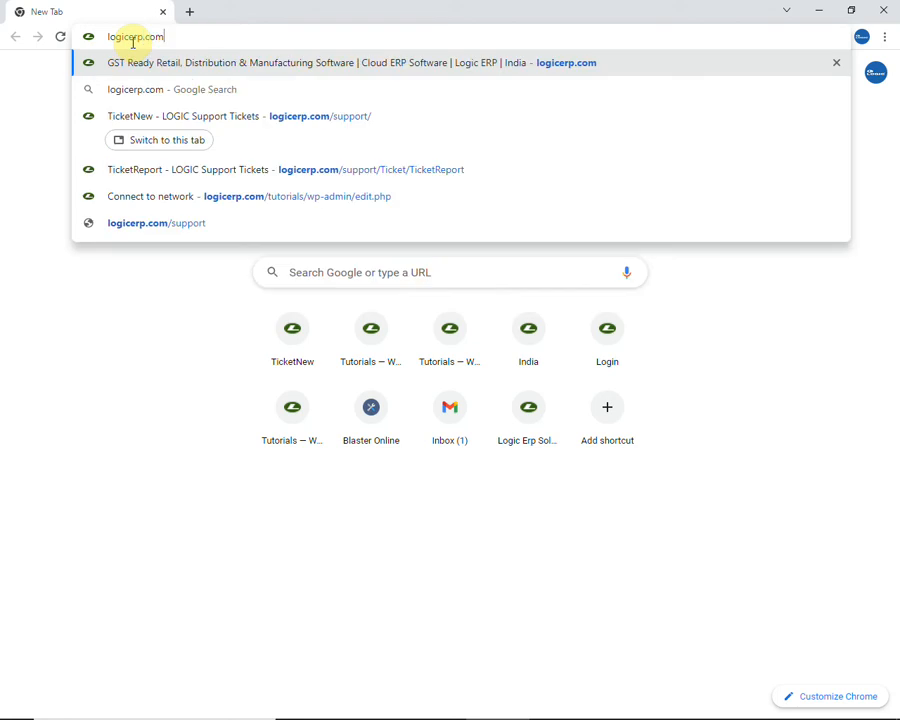
key("Return")
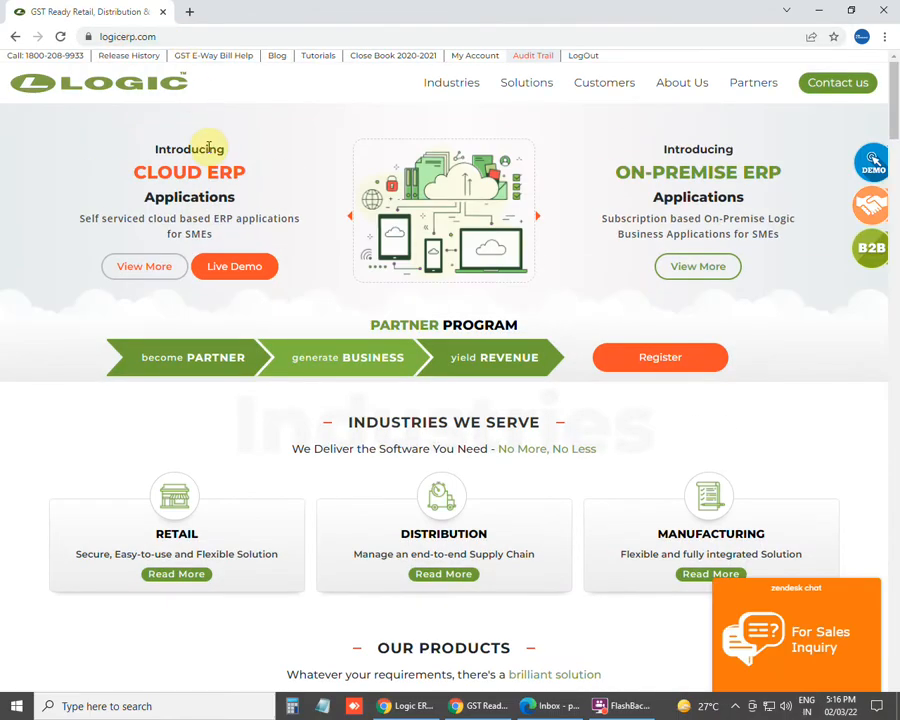
- Go to the Cloud ERP live demo and switch to the Create Account form
left_click(218, 272)
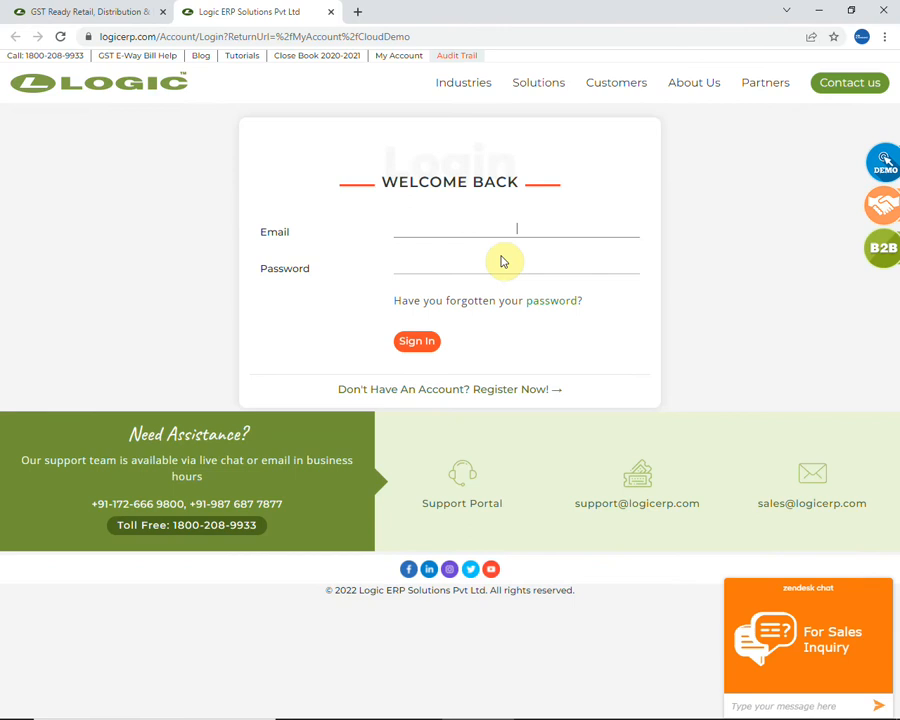
key("ctrl+w")
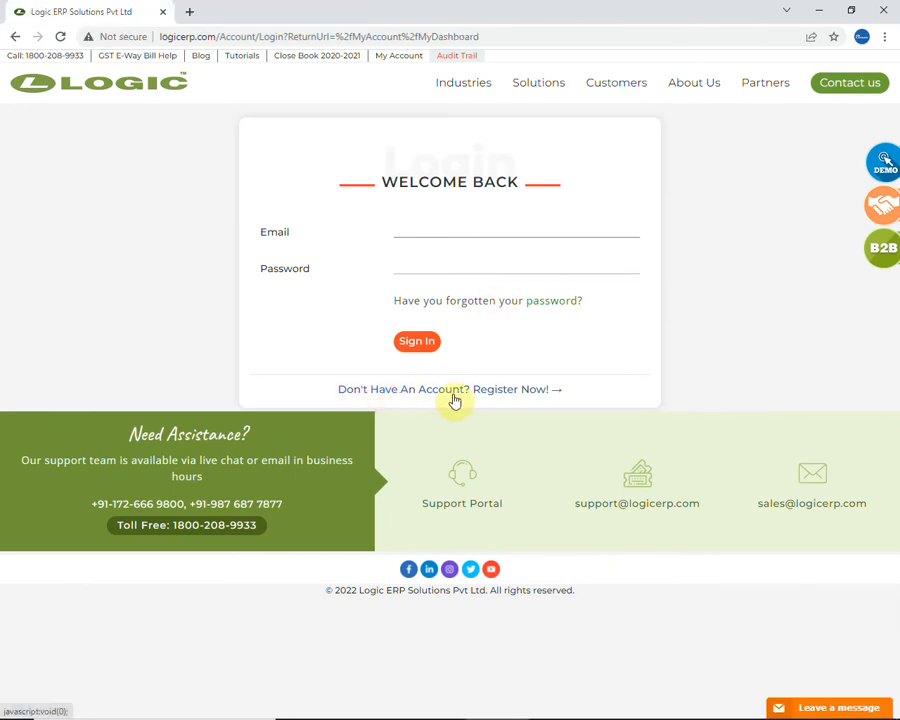
left_click(481, 392)
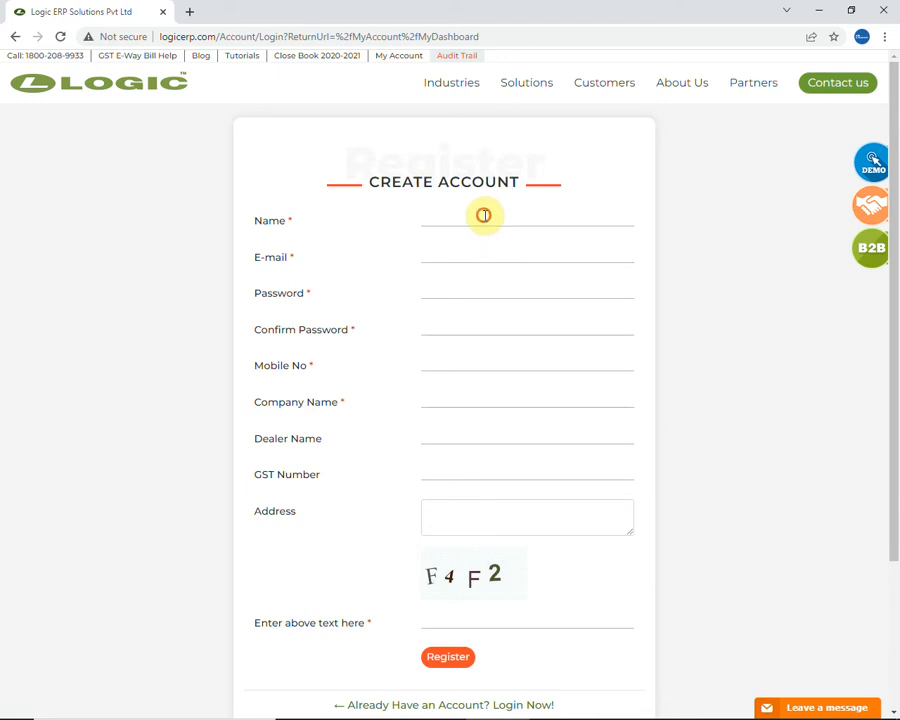
- Fill the account holder's name, e-mail, password and confirm-password fields
left_click(484, 216)
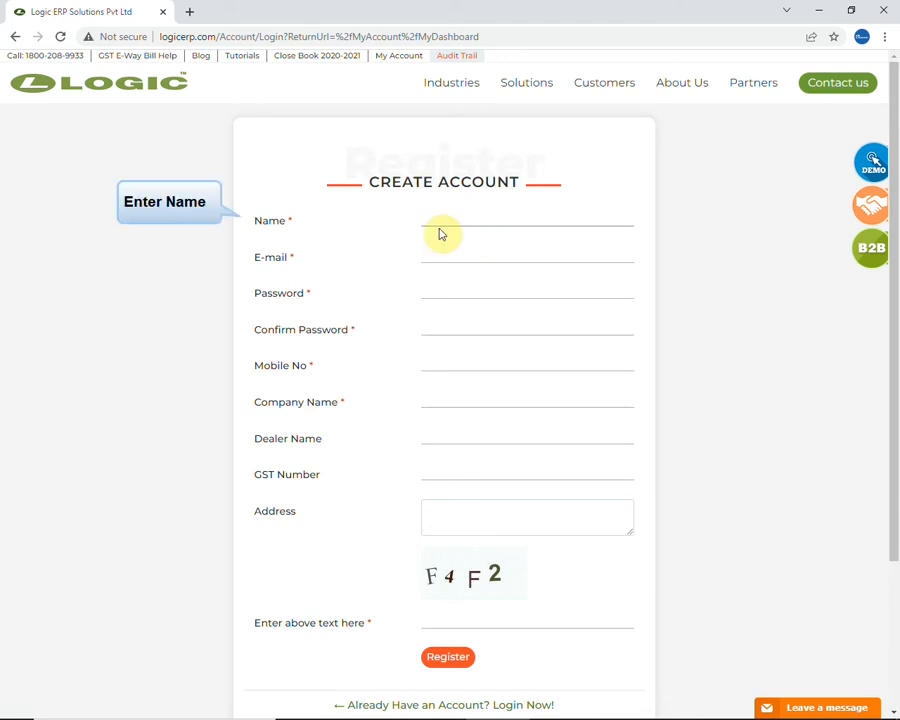
type("ilpreet")
left_click(514, 252)
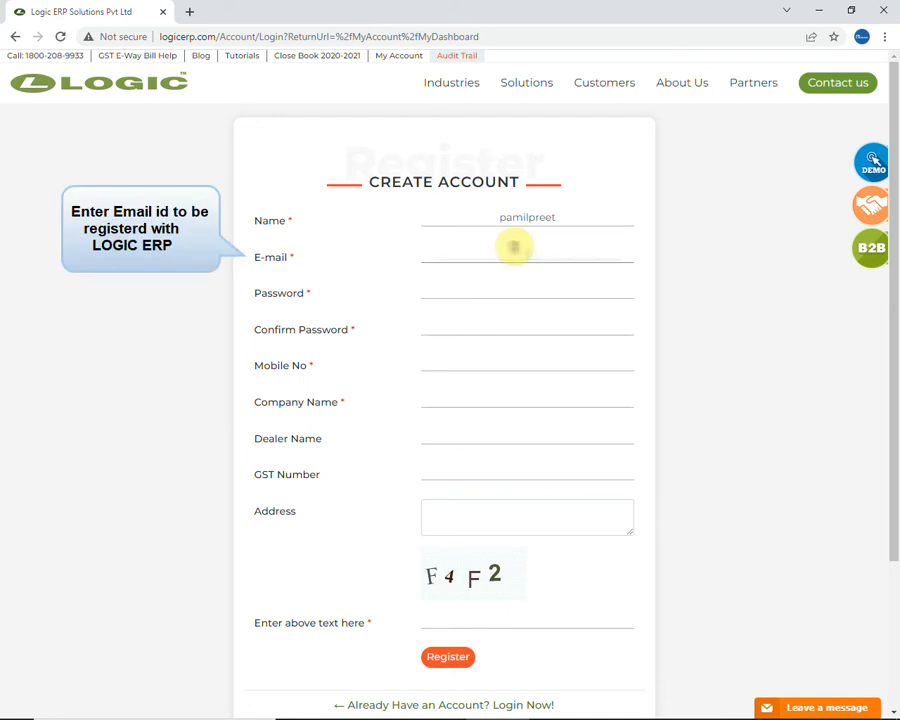
type("ee")
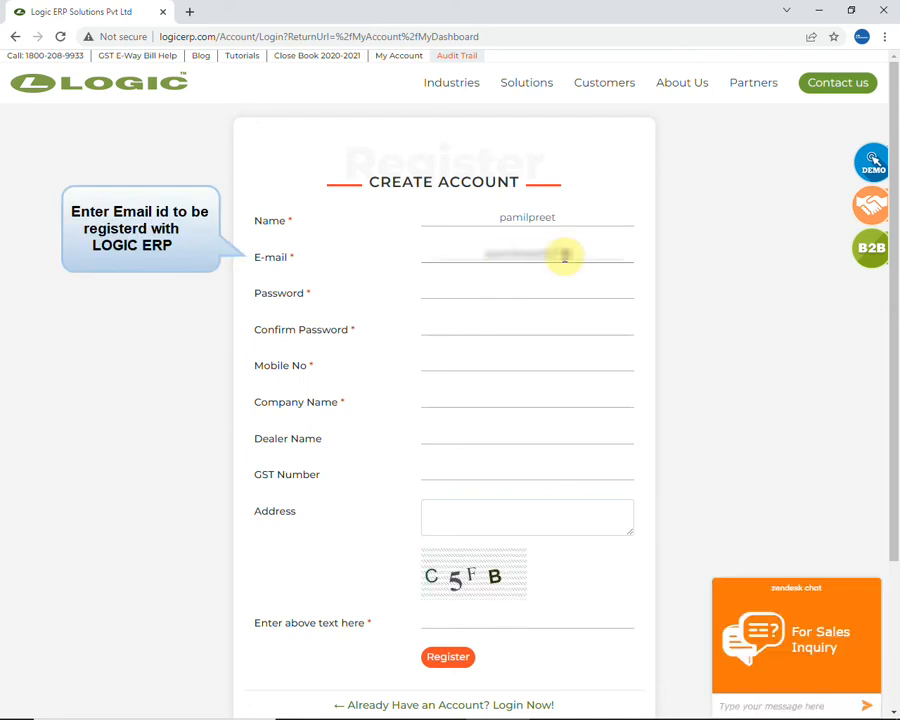
left_click(532, 286)
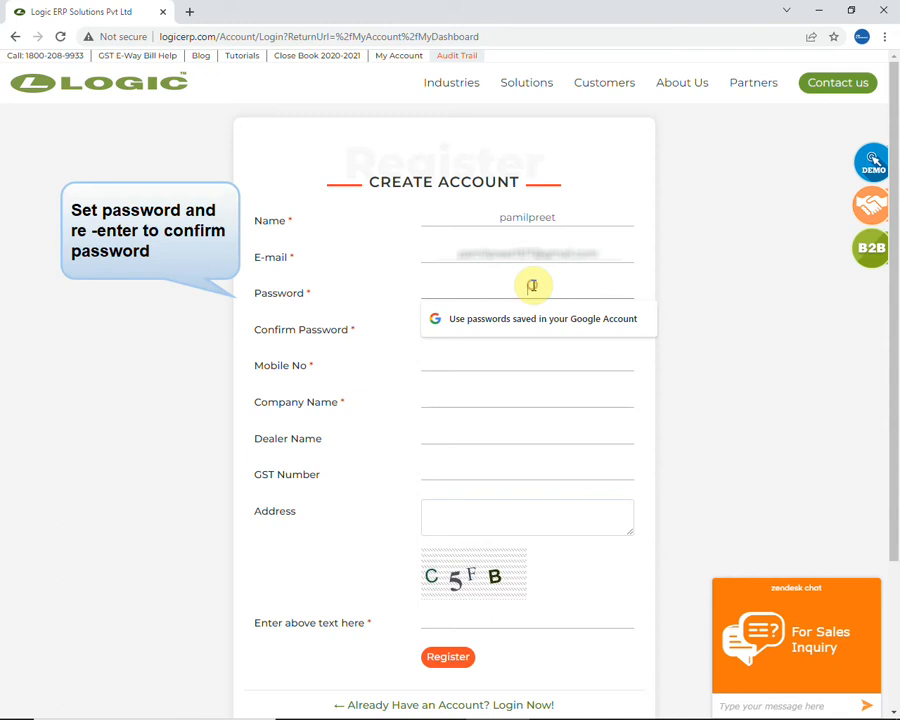
type("p")
key("Tab")
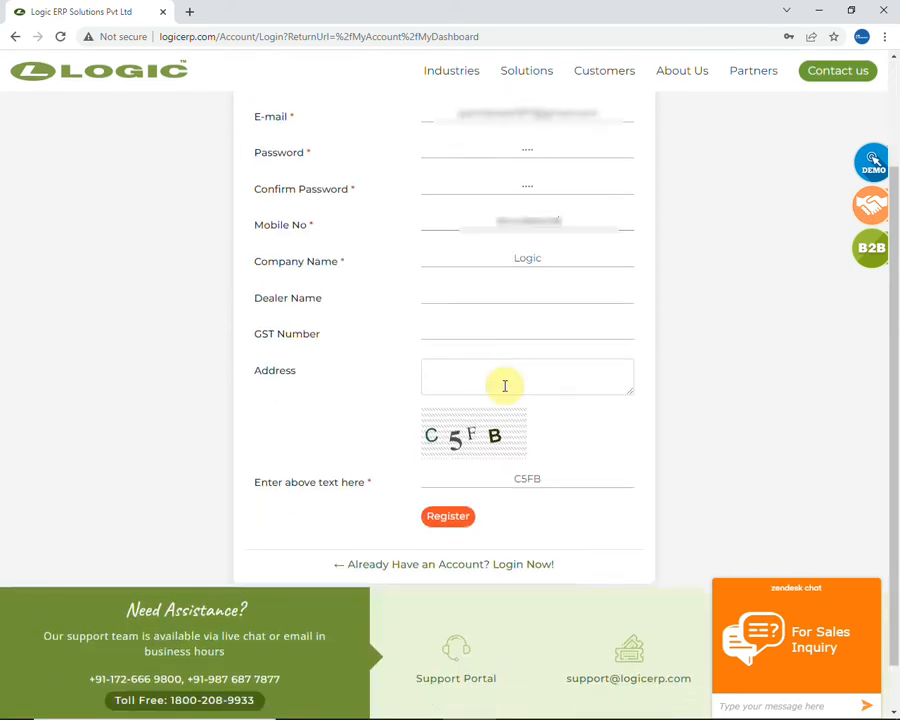
- Register the account and verify it with the one-time password
left_click(447, 516)
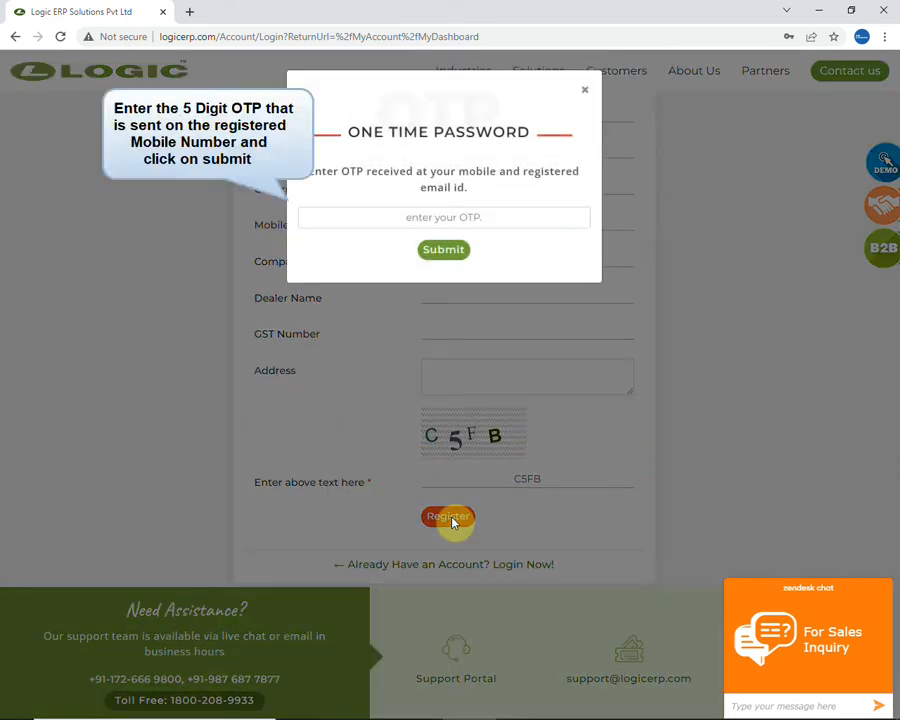
left_click(502, 216)
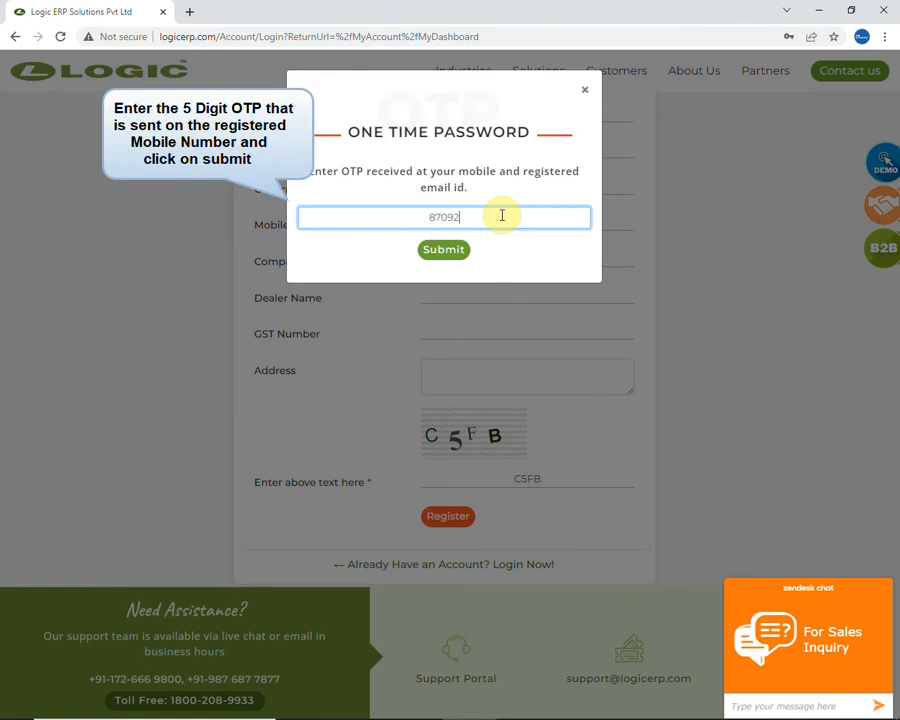
left_click(443, 249)
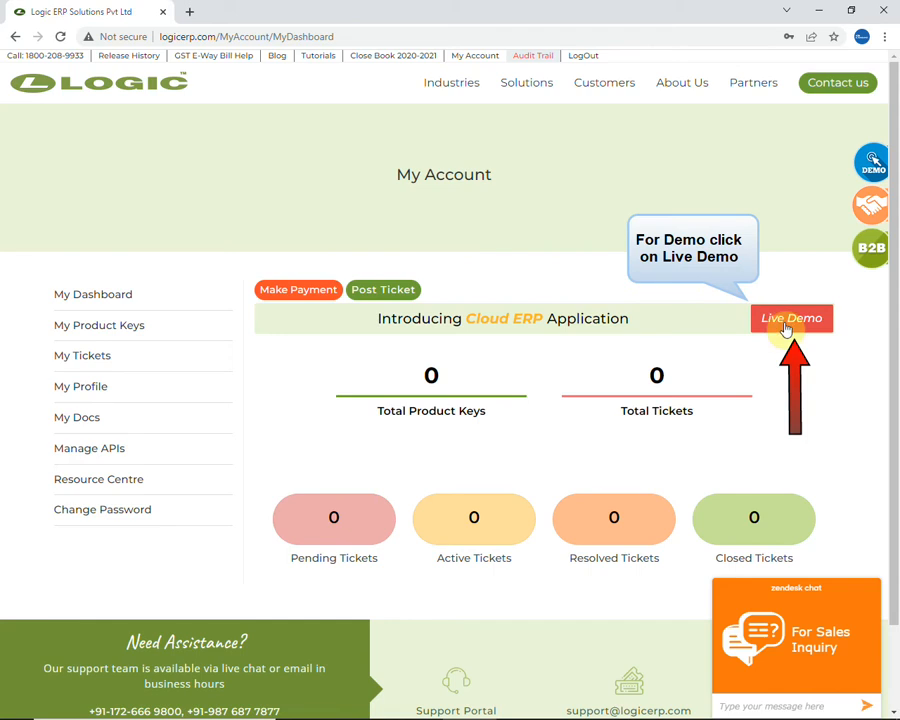
- Enter the live cloud demo and paste the hinted demo username into the login
left_click(787, 326)
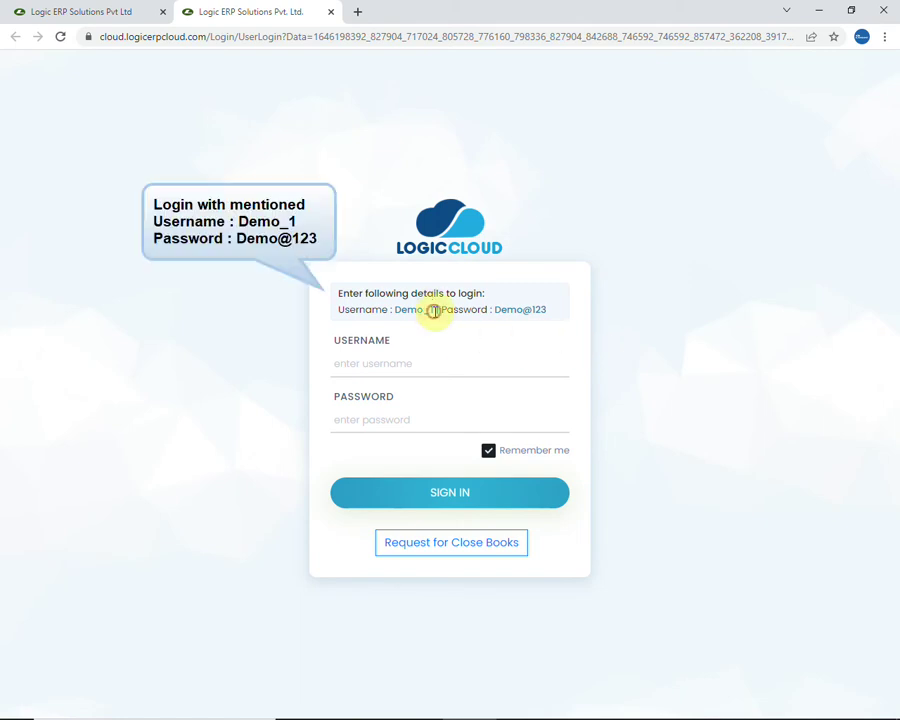
left_click_drag(433, 311, 396, 311)
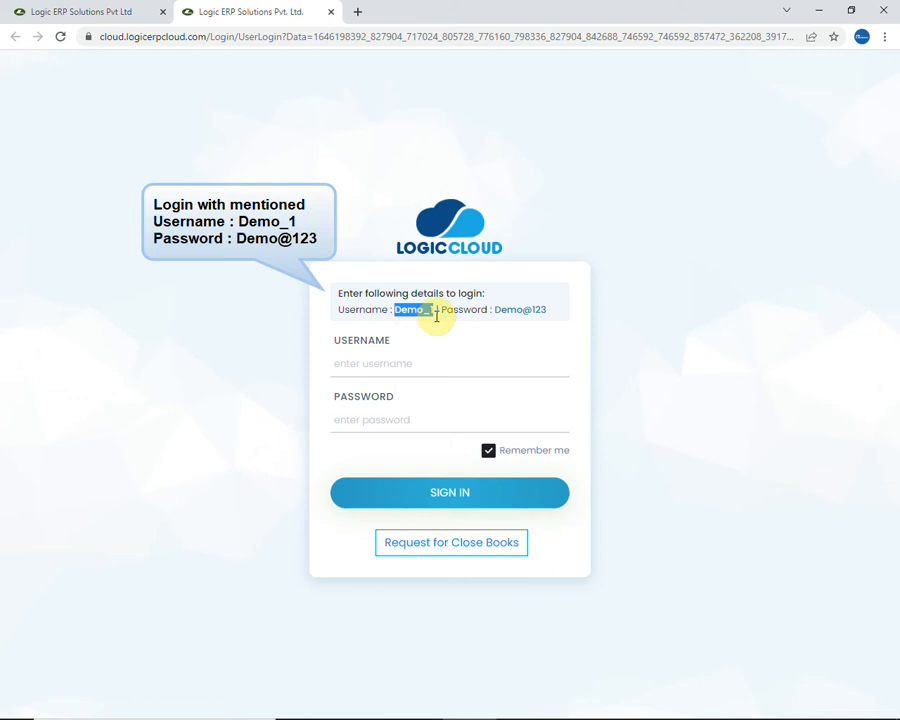
key("ctrl+c")
left_click(387, 362)
key("ctrl+v")
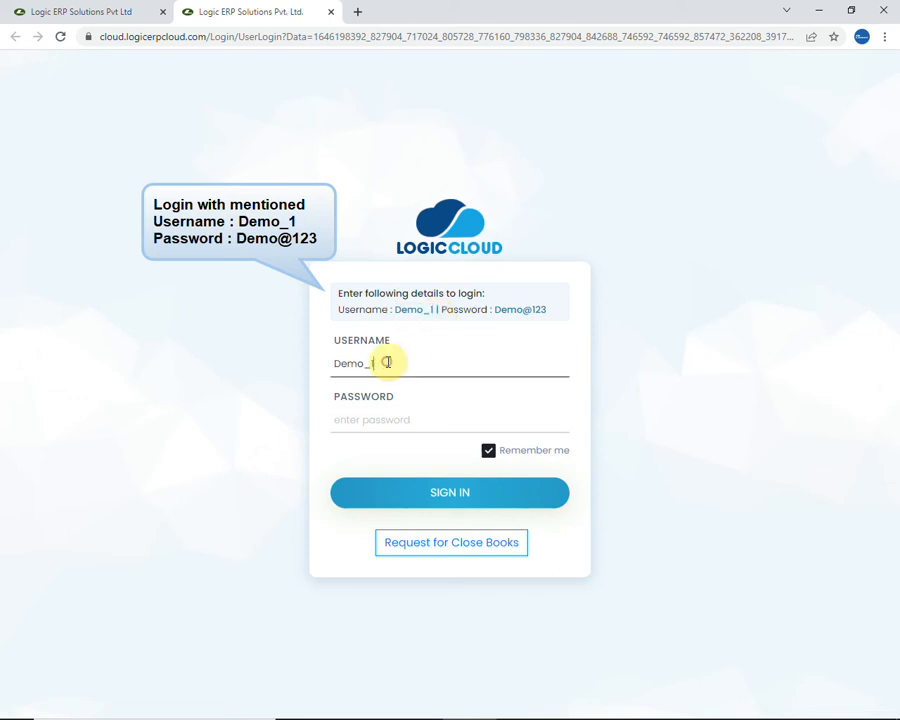
- Paste the hinted demo password, sign in and choose the Logic Business-Professional Plus vertical
left_click_drag(548, 310, 493, 311)
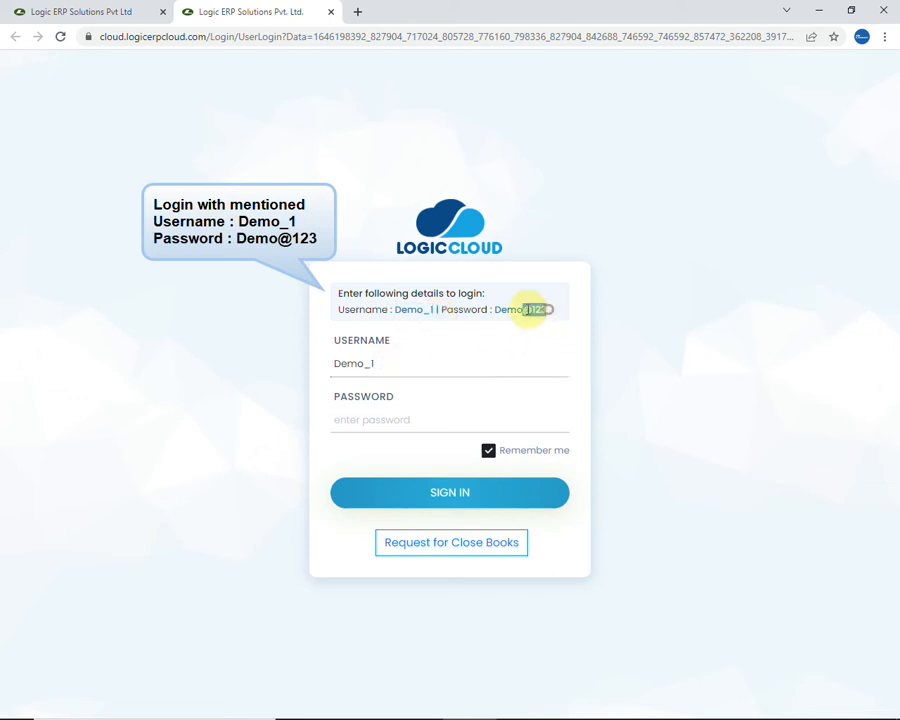
key("ctrl+c")
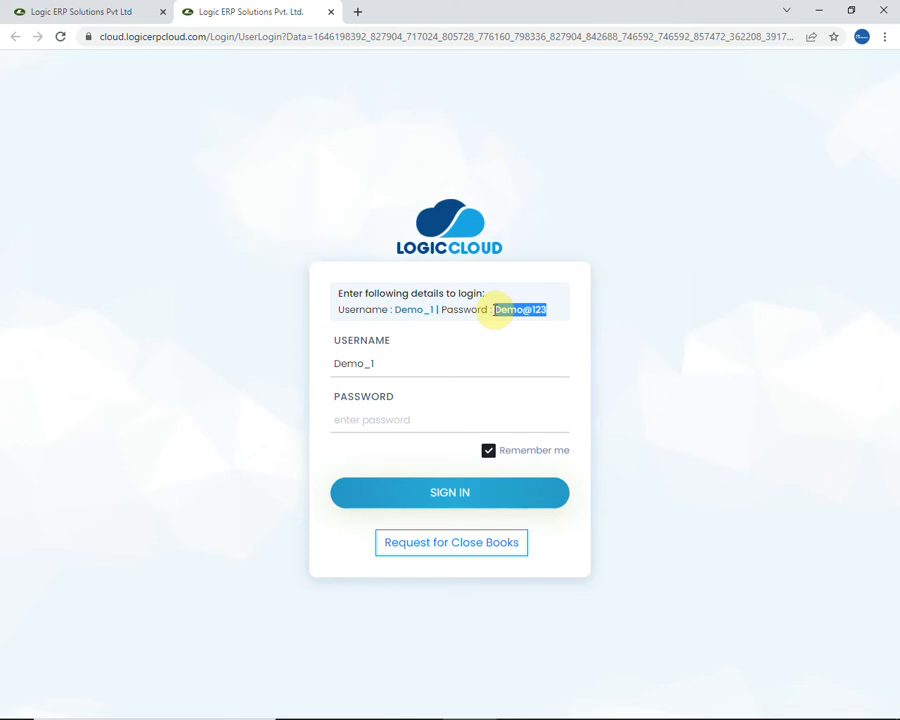
left_click(418, 420)
key("ctrl+v")
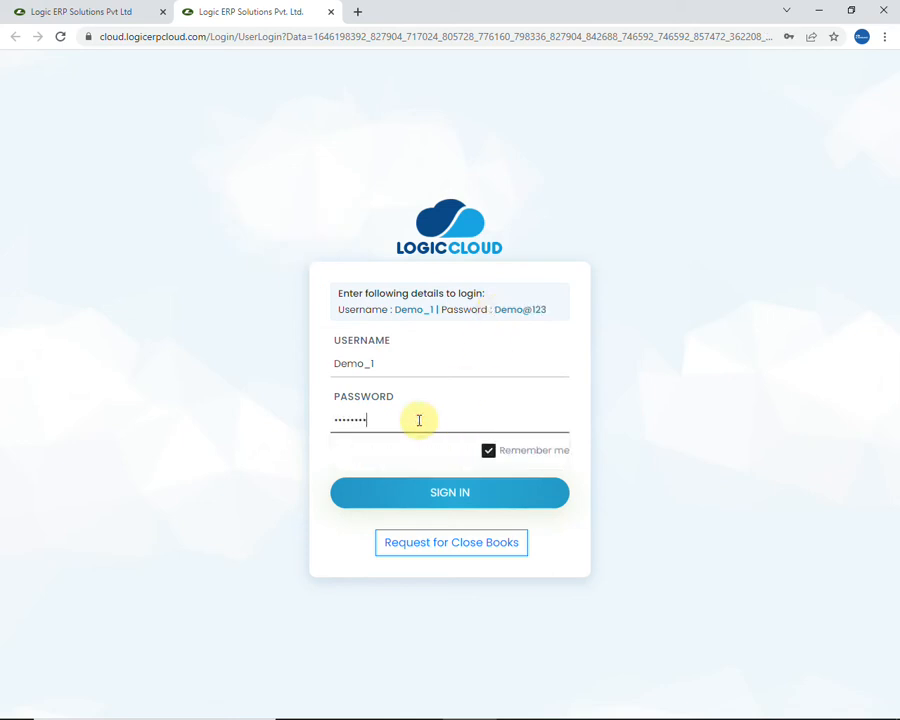
left_click(450, 492)
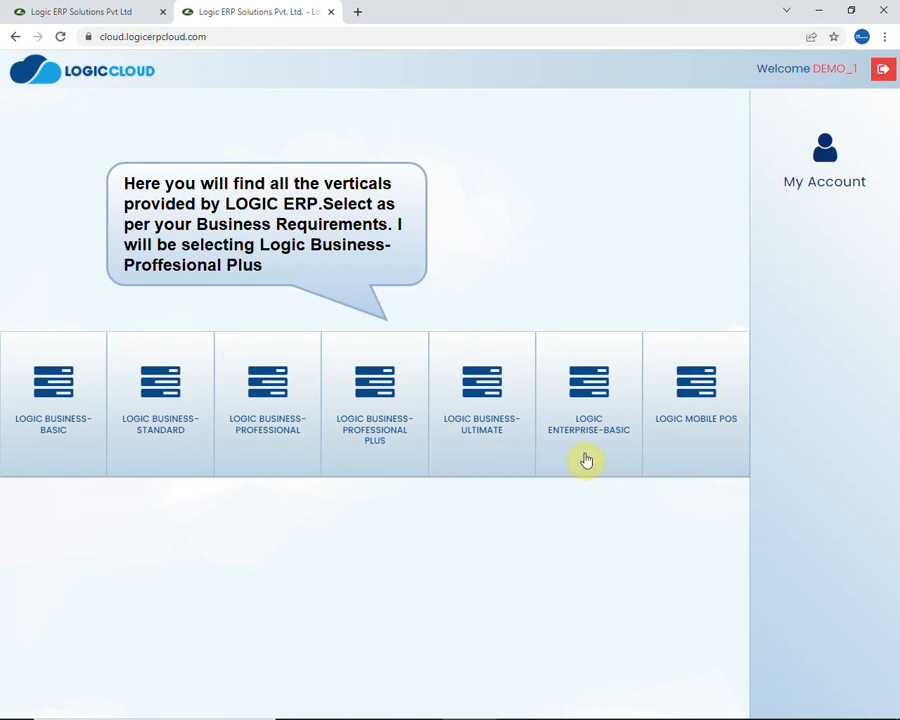
left_click(375, 428)
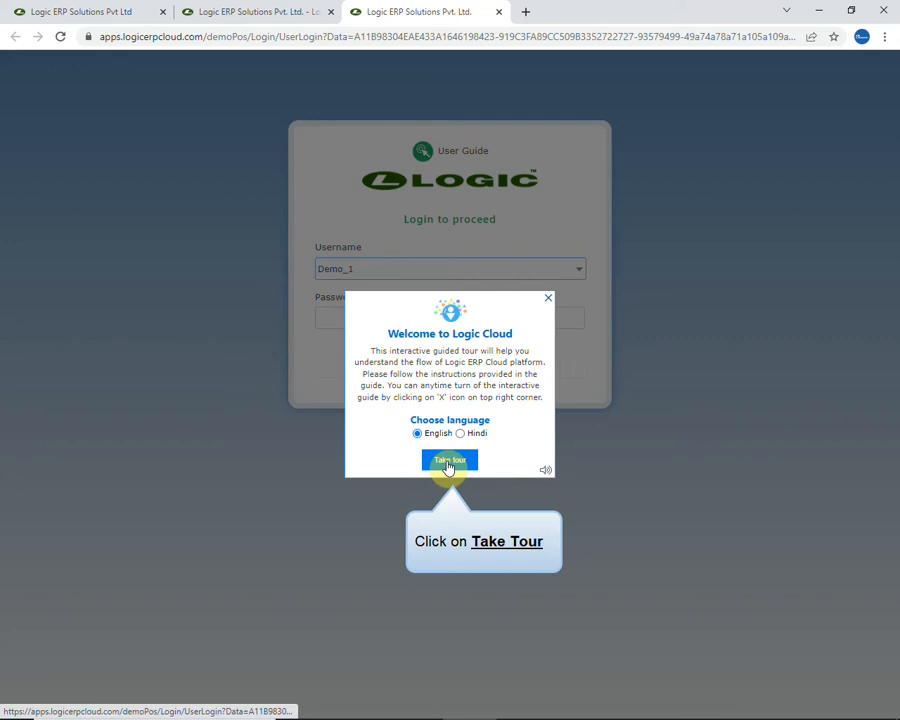
- Start the login tour and keep Demo_1 as the login user
left_click(448, 462)
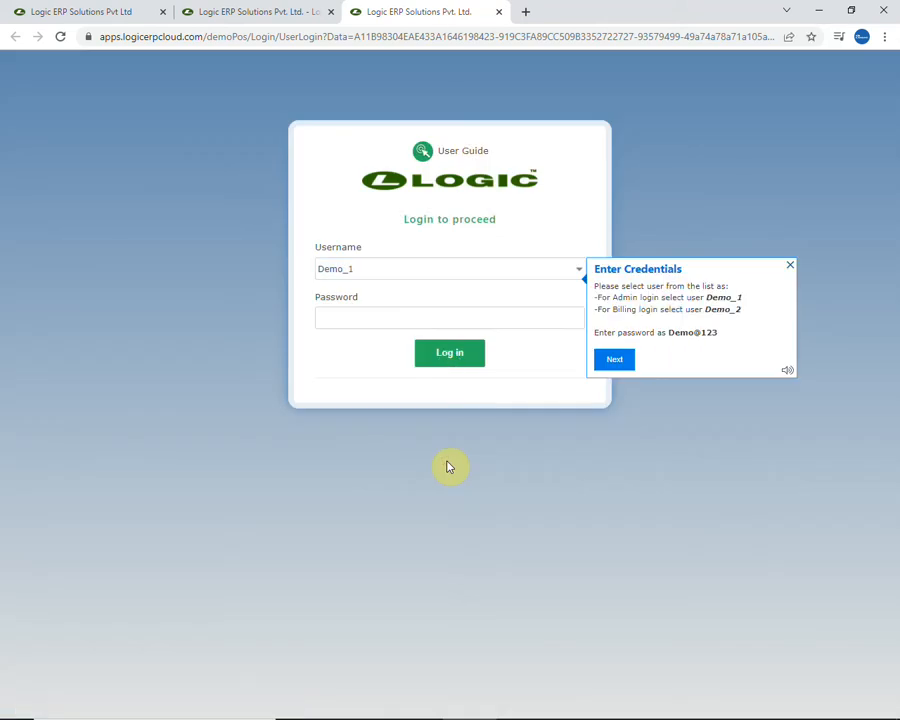
left_click(573, 269)
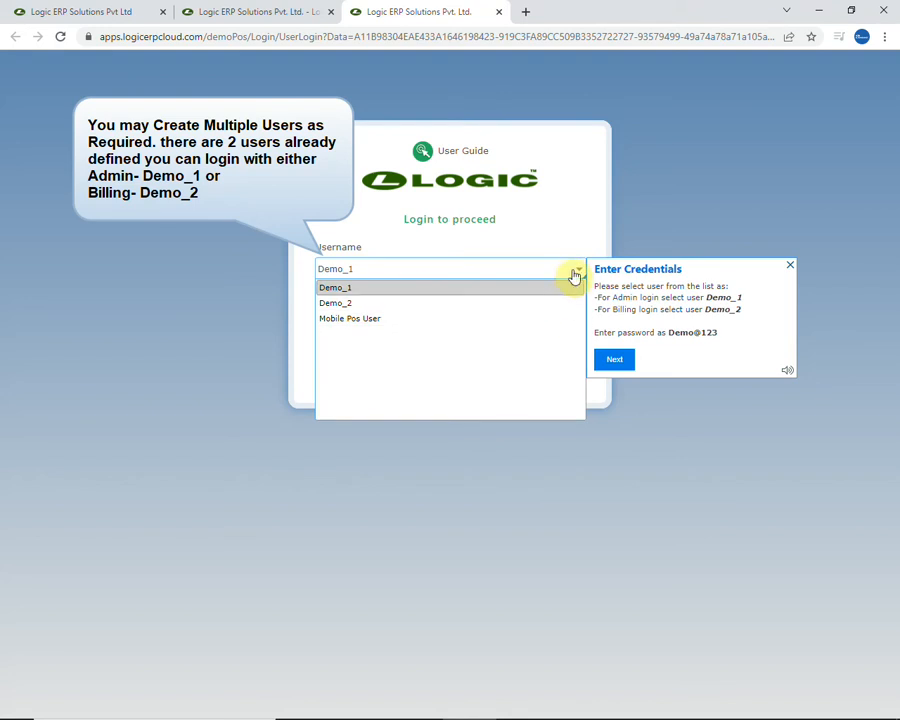
left_click(575, 273)
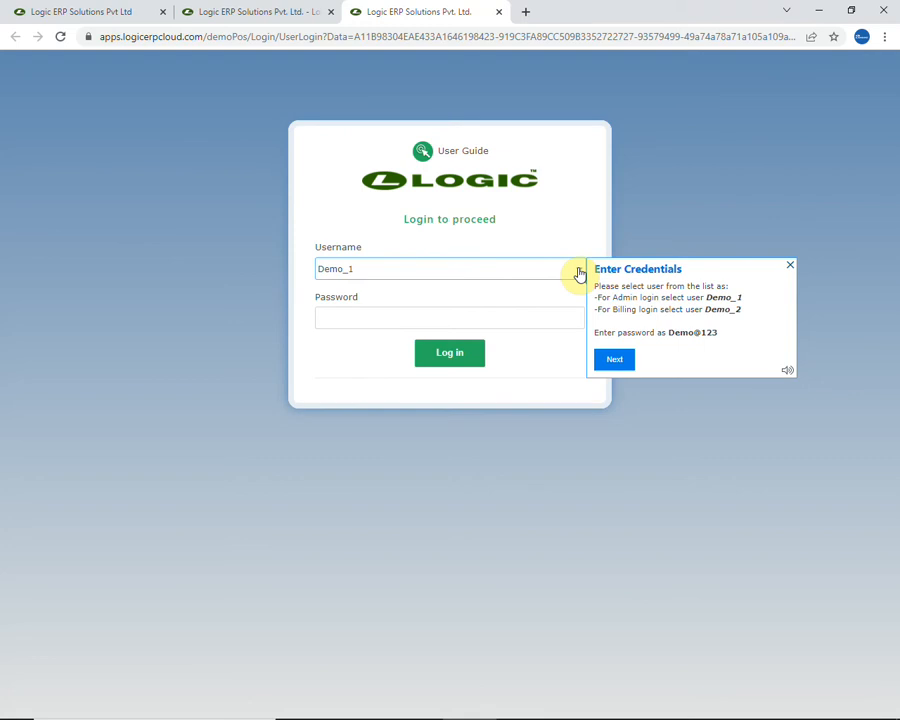
left_click_drag(718, 333, 672, 336)
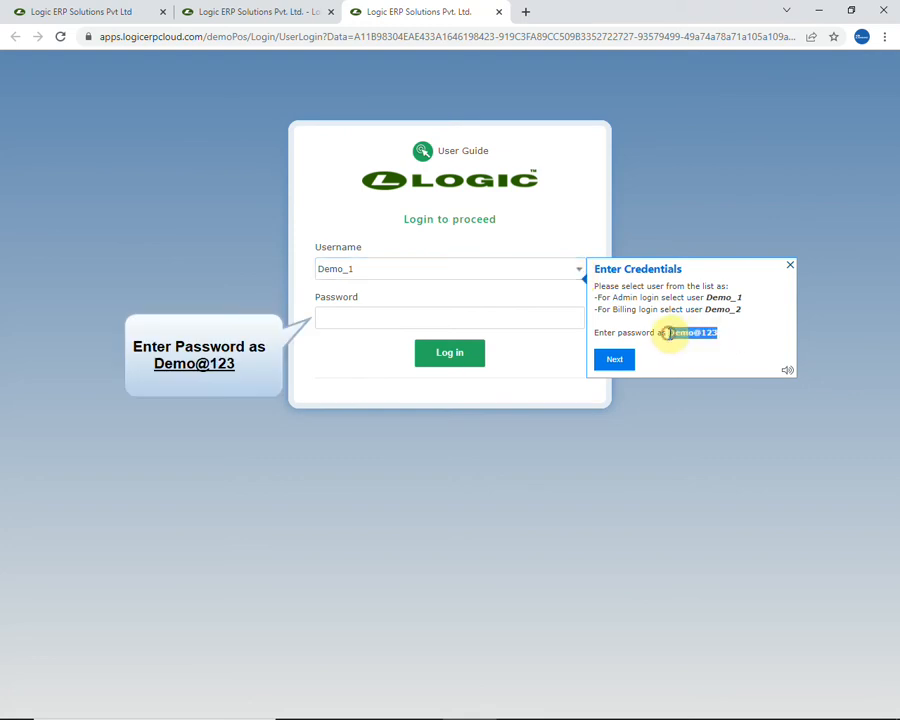
key("ctrl+c")
left_click(376, 317)
key("ctrl+v")
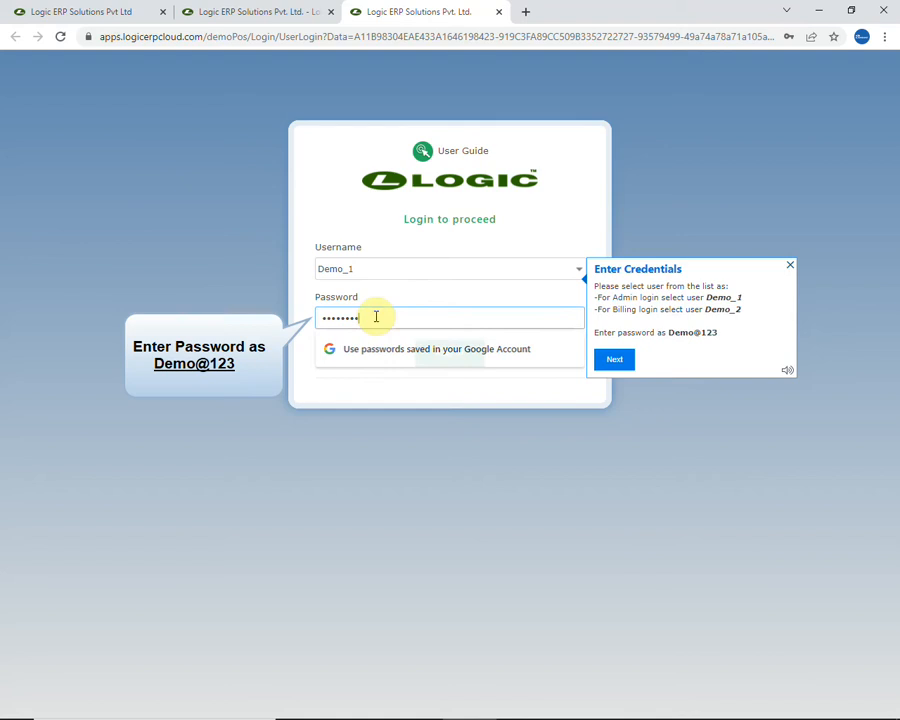
left_click(470, 355)
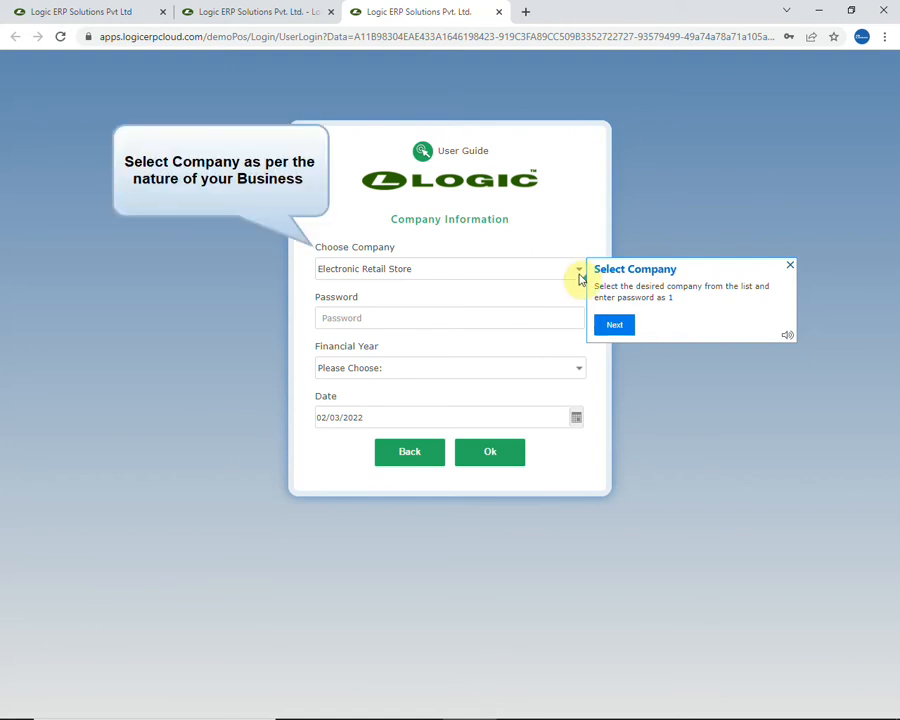
- Choose FMCG Retail/Supermarket, password 1 and financial year 01/04/2021 - 31/03/2022, and confirm
left_click(579, 270)
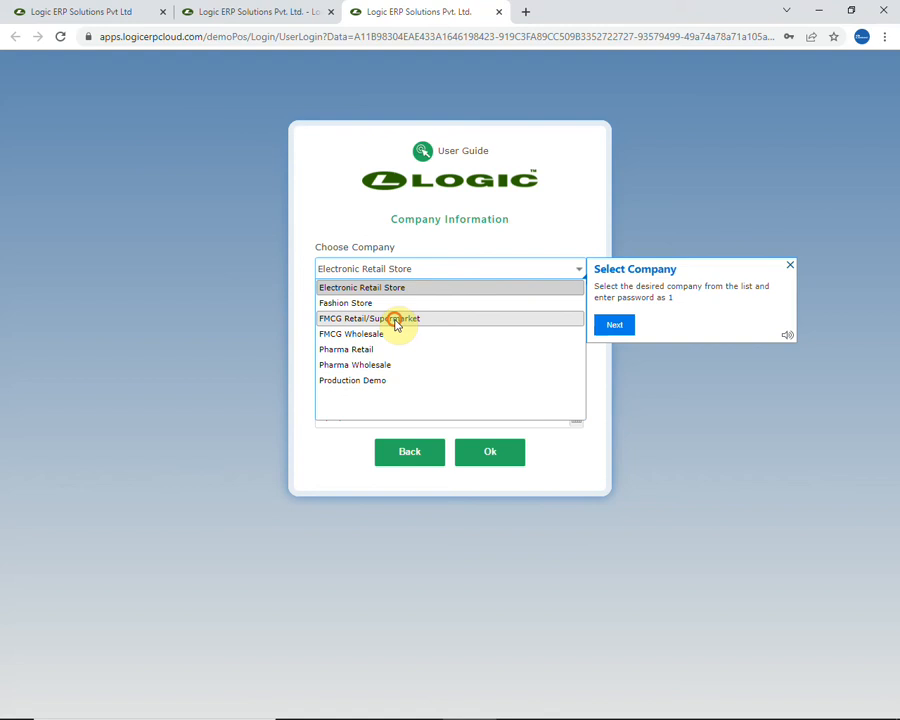
left_click(396, 322)
left_click(395, 318)
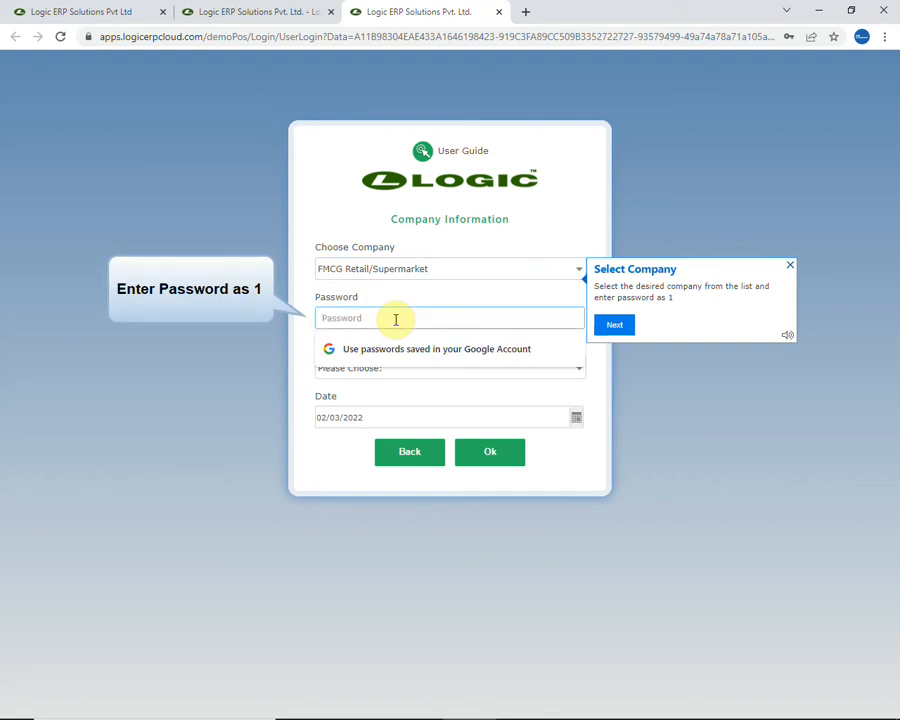
type("1")
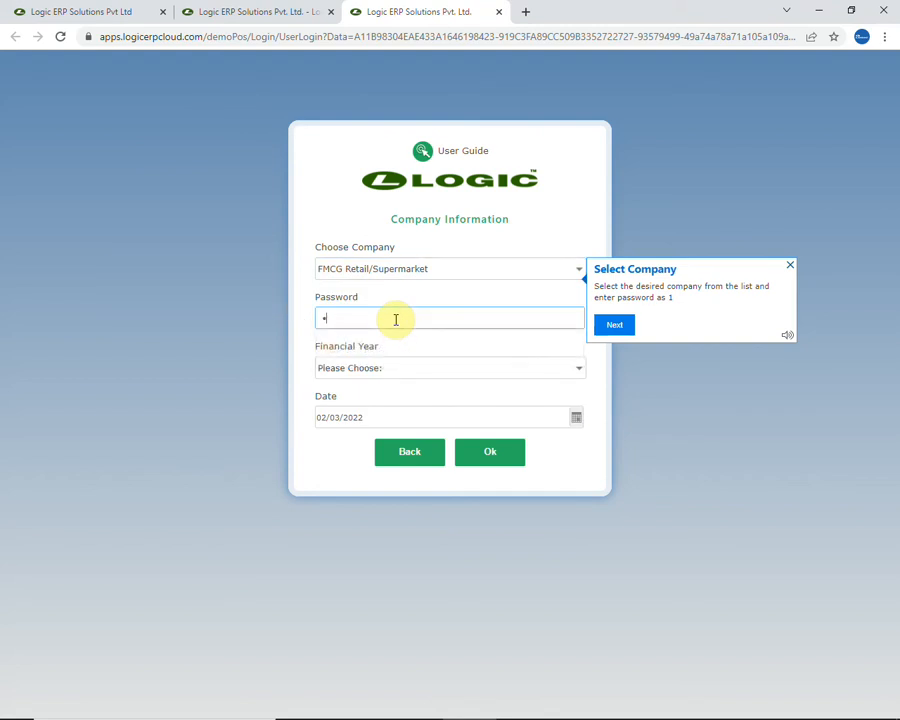
left_click(418, 368)
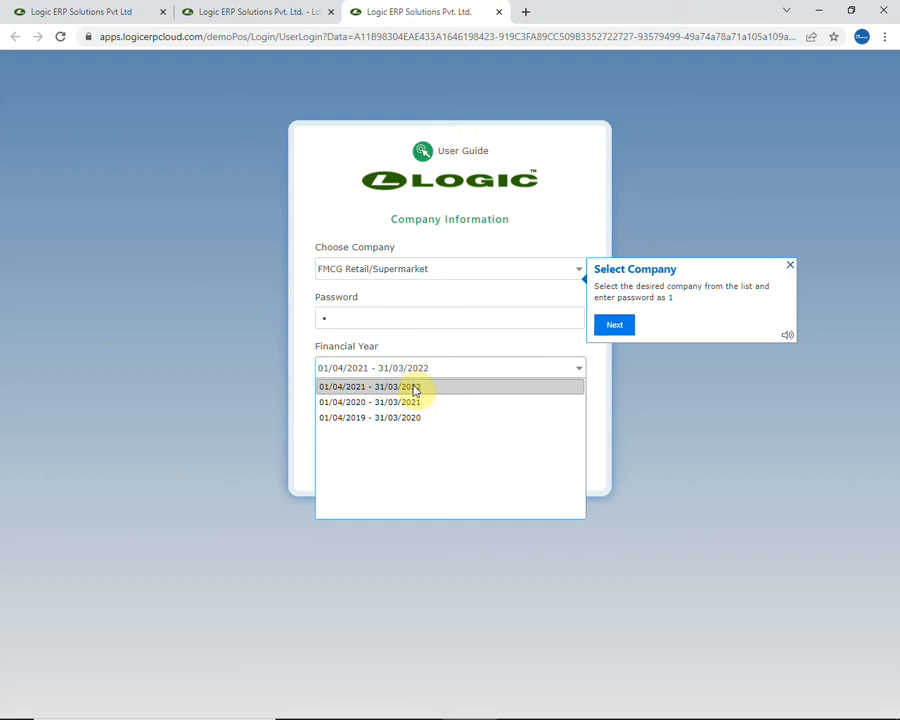
left_click(415, 388)
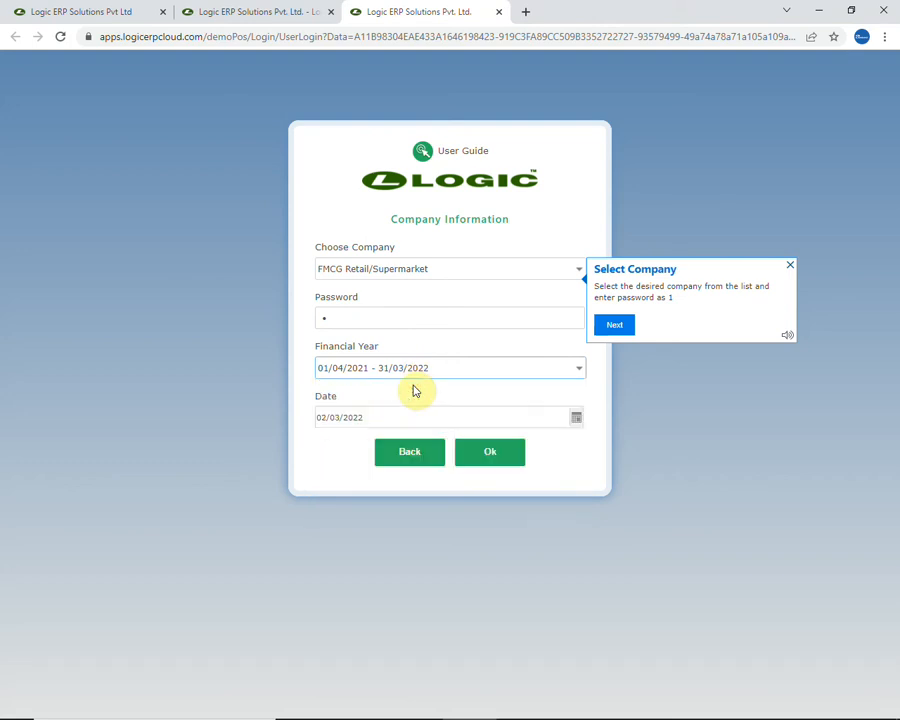
left_click(490, 451)
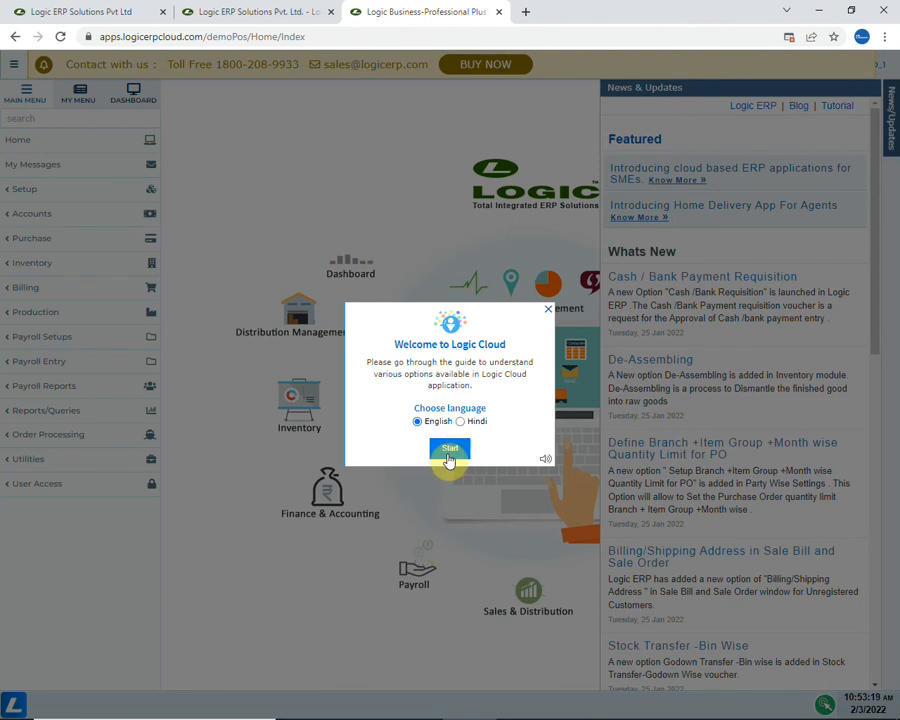
- Start the main-menu tour and always allow pop-ups from this site
left_click(449, 447)
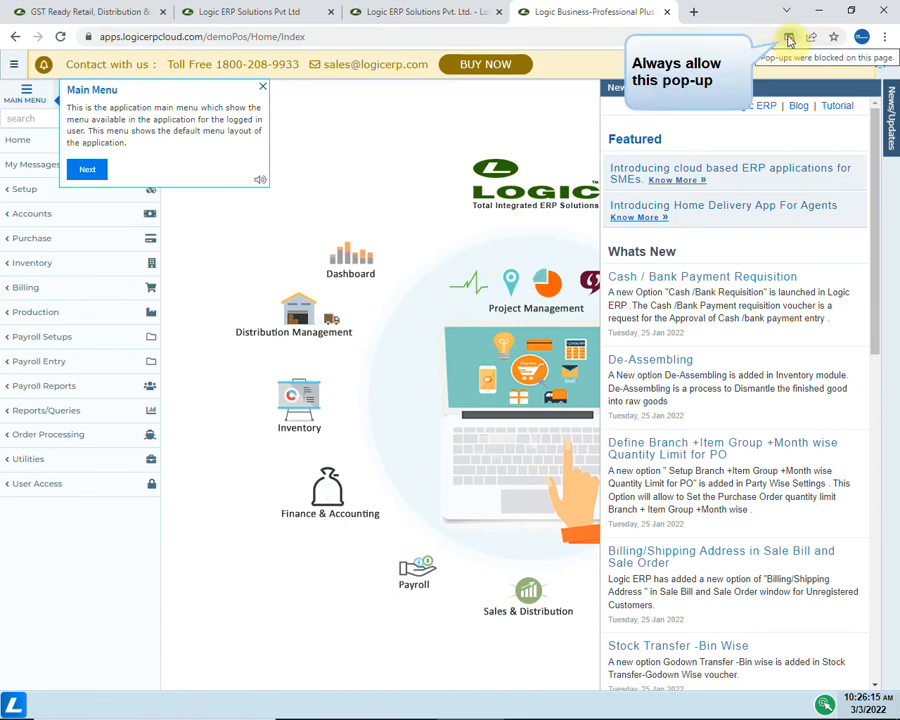
left_click(789, 38)
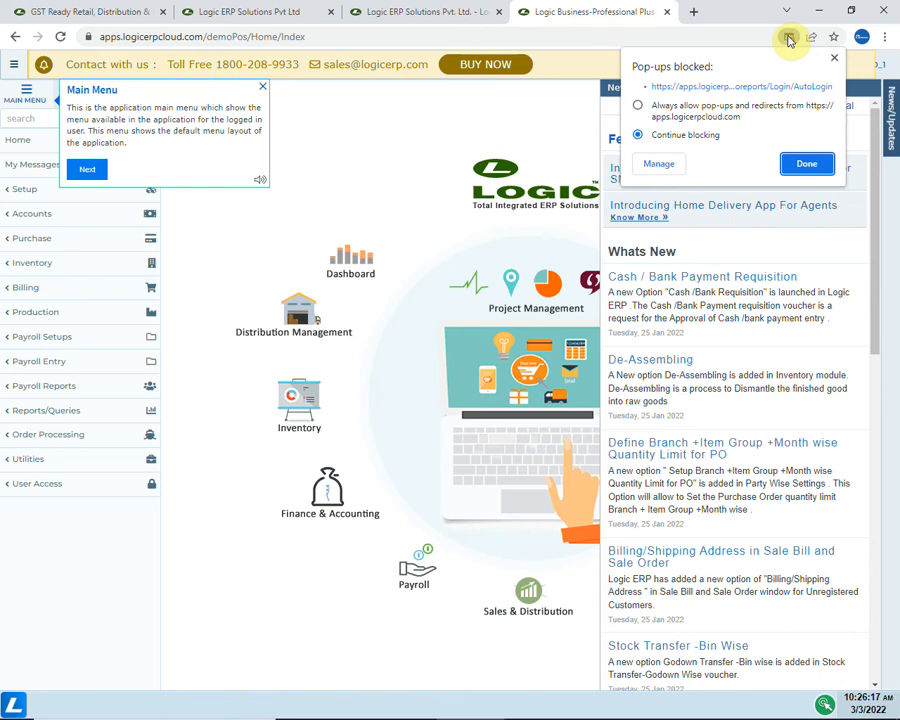
left_click(638, 106)
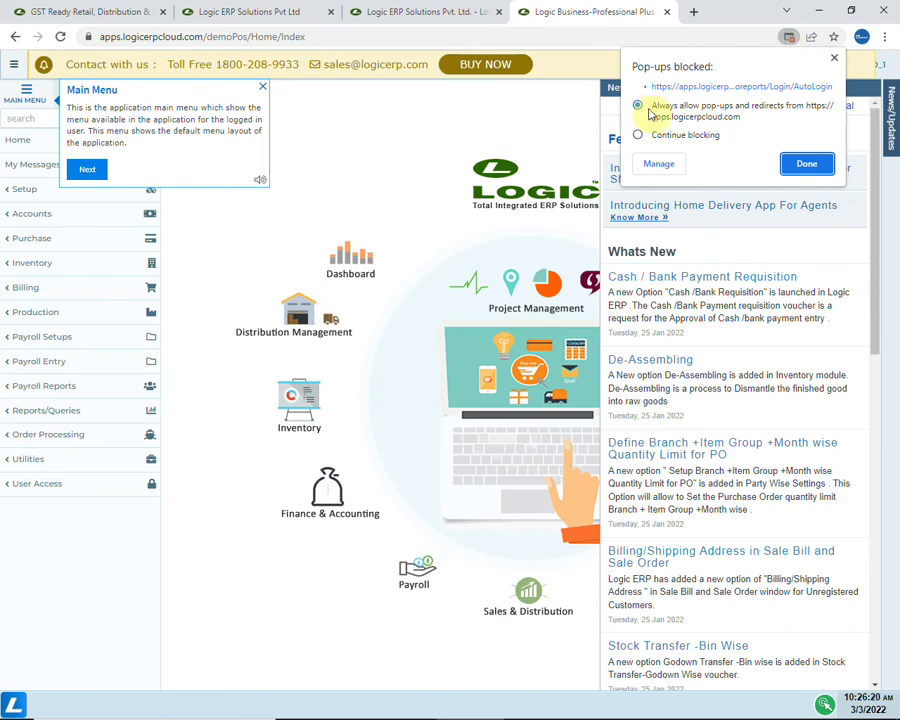
left_click(806, 167)
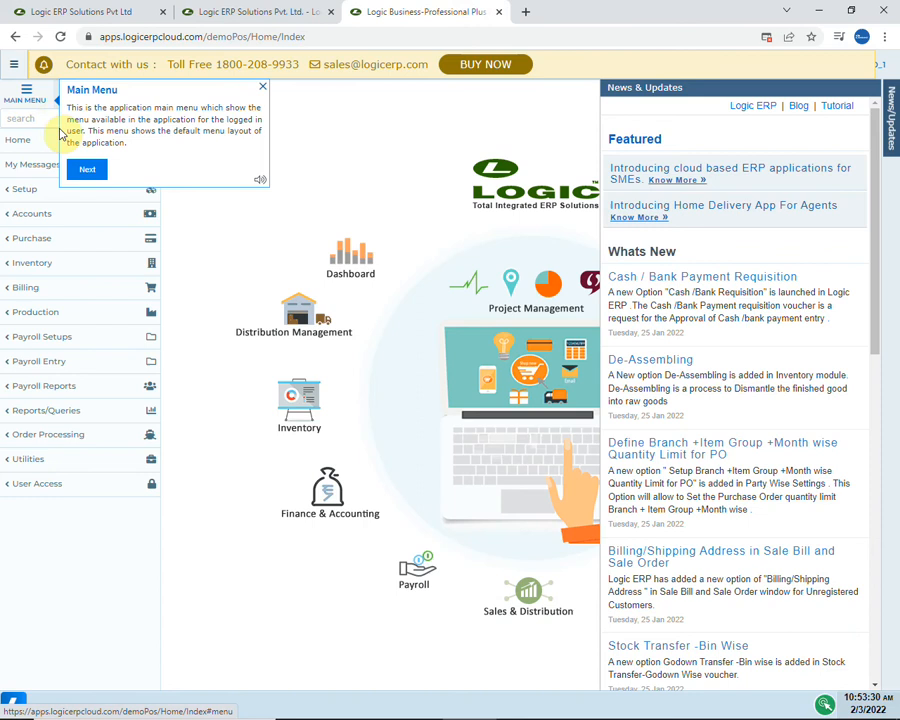
- Advance the tour through My Menu and News & Updates and finish it
left_click(86, 172)
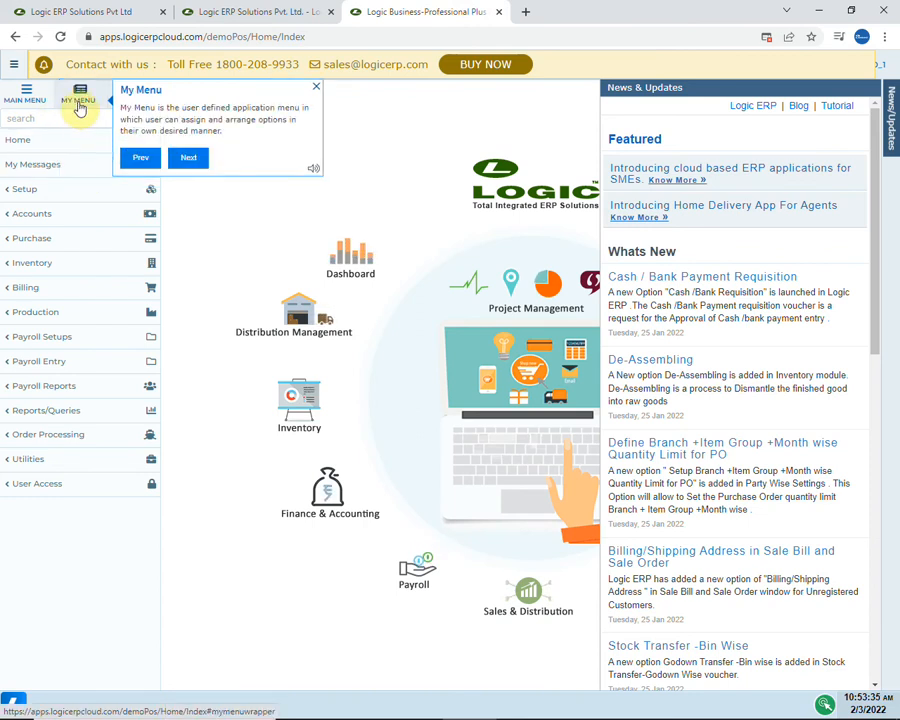
left_click(189, 160)
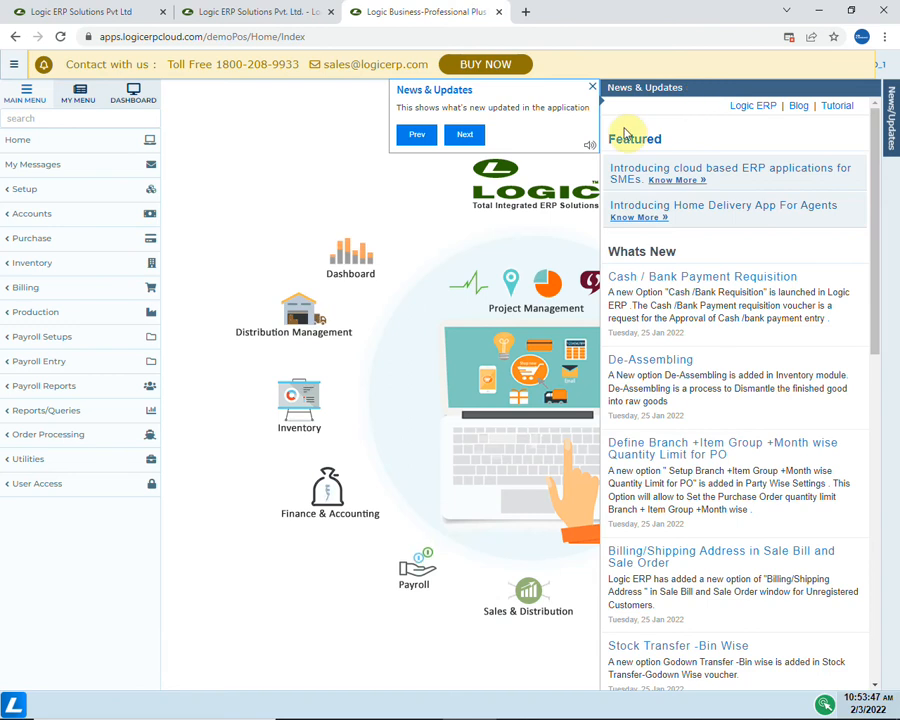
left_click(469, 135)
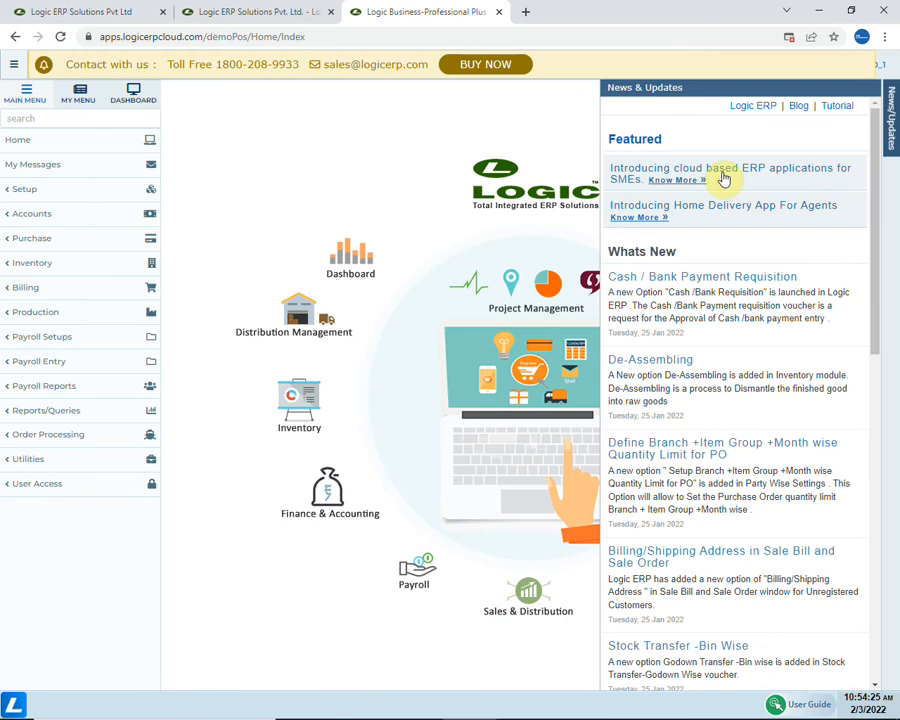
- Go to the tutorials site and load the Logic FMCG User Guide help manual
left_click(836, 106)
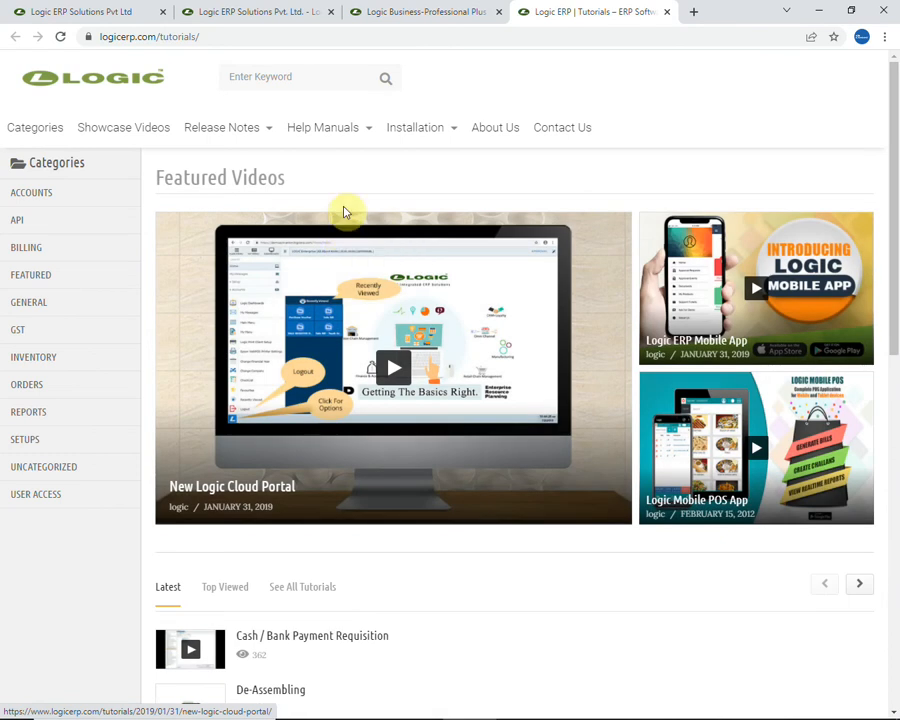
mouse_move(323, 128)
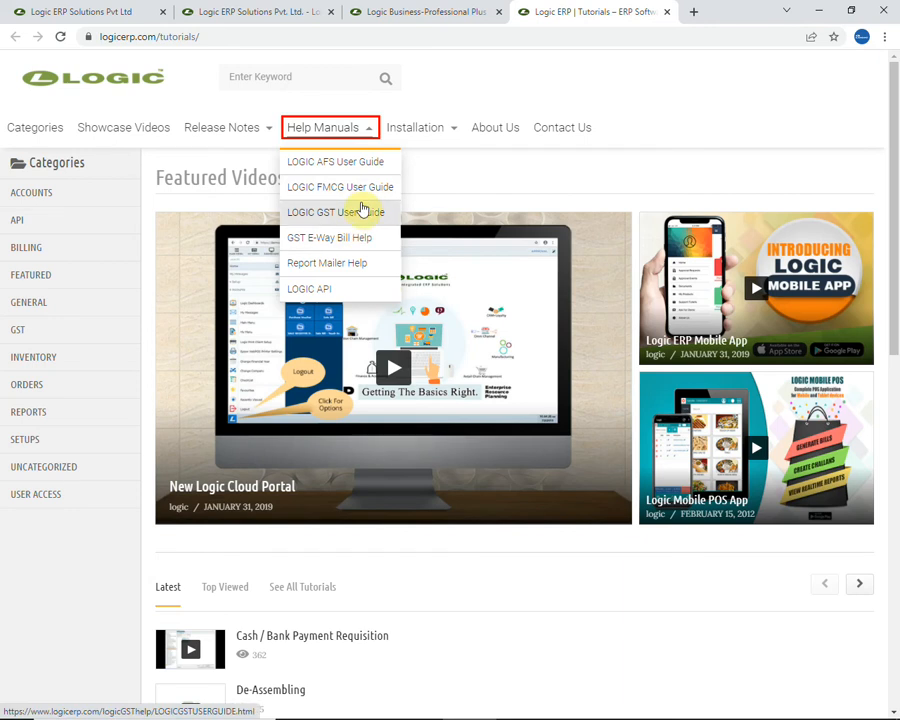
left_click(340, 188)
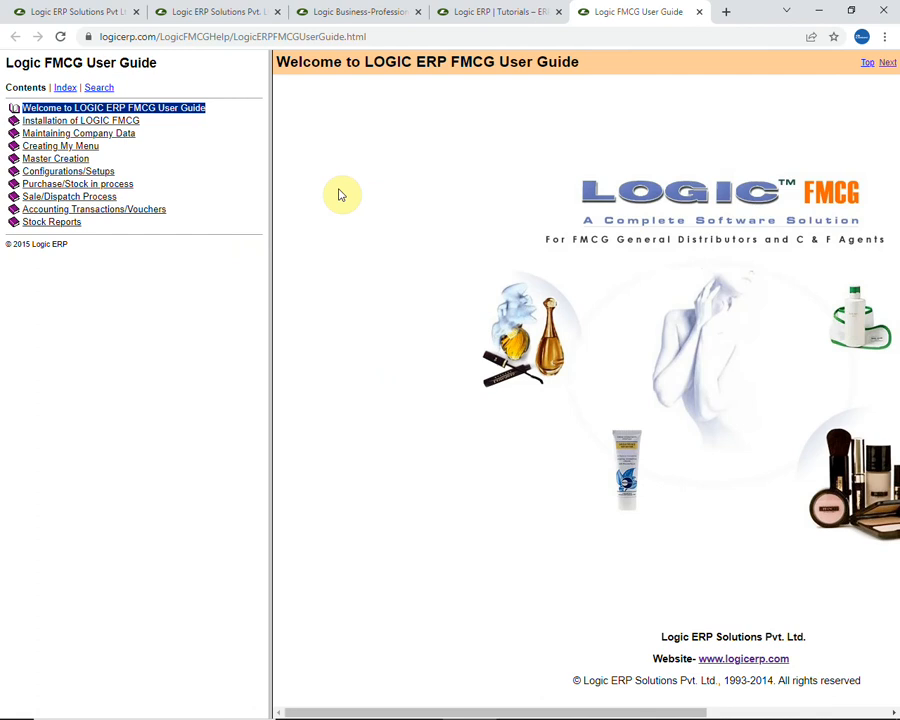
- Browse the Master Creation, Purchase/Stock and Sale/Dispatch Process sections of the guide
left_click(58, 158)
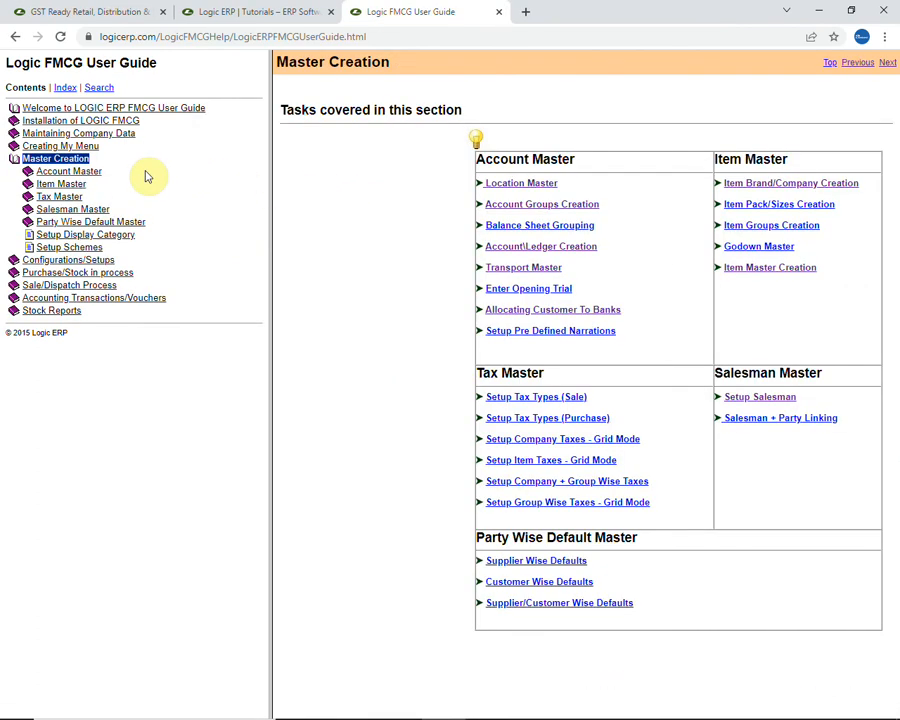
left_click(78, 272)
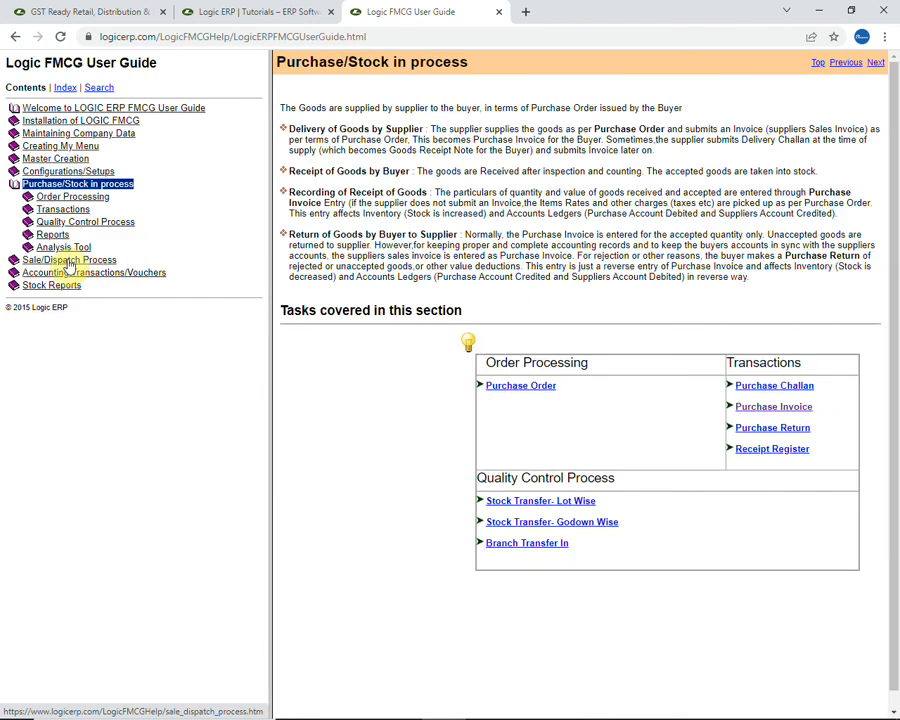
left_click(69, 260)
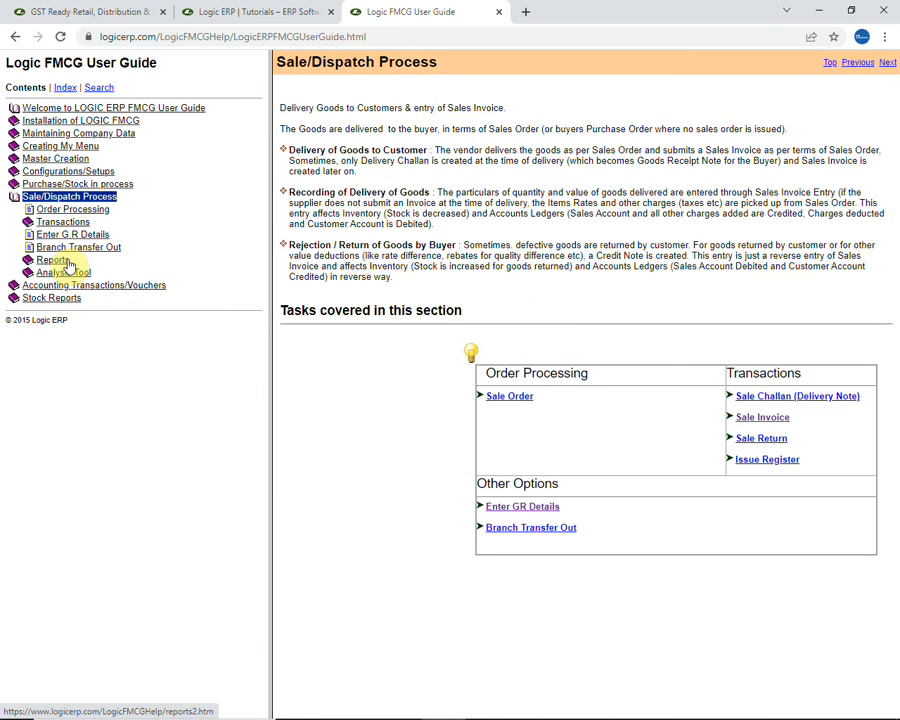
- Search YouTube for 'logic erp' in a new tab and go to the LOGIC ERP channel
left_click(525, 17)
type("yout")
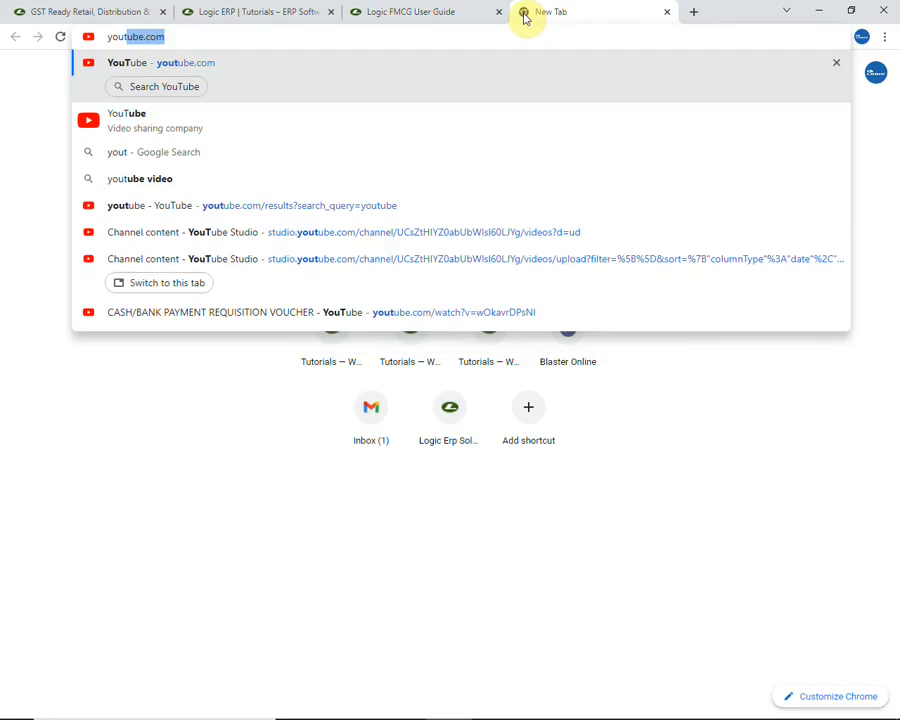
key("Return")
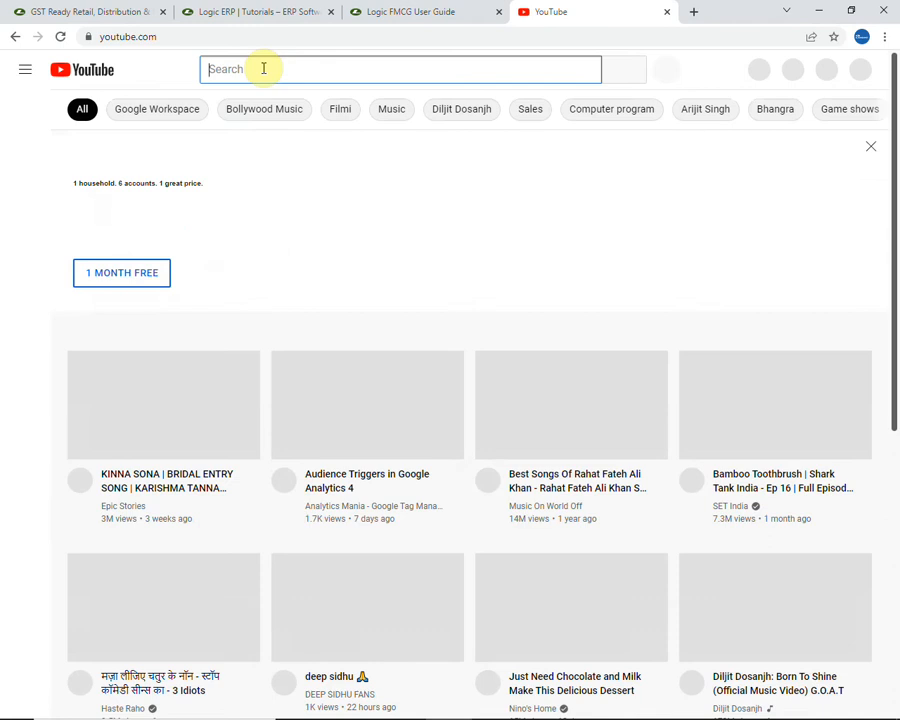
type("Logice")
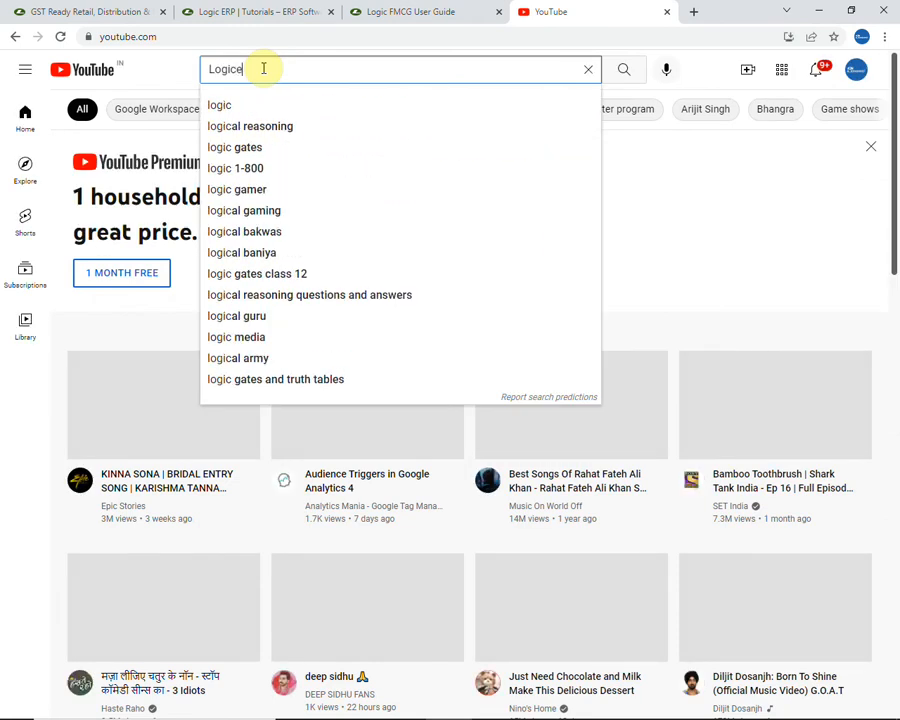
type("rp")
left_click(229, 105)
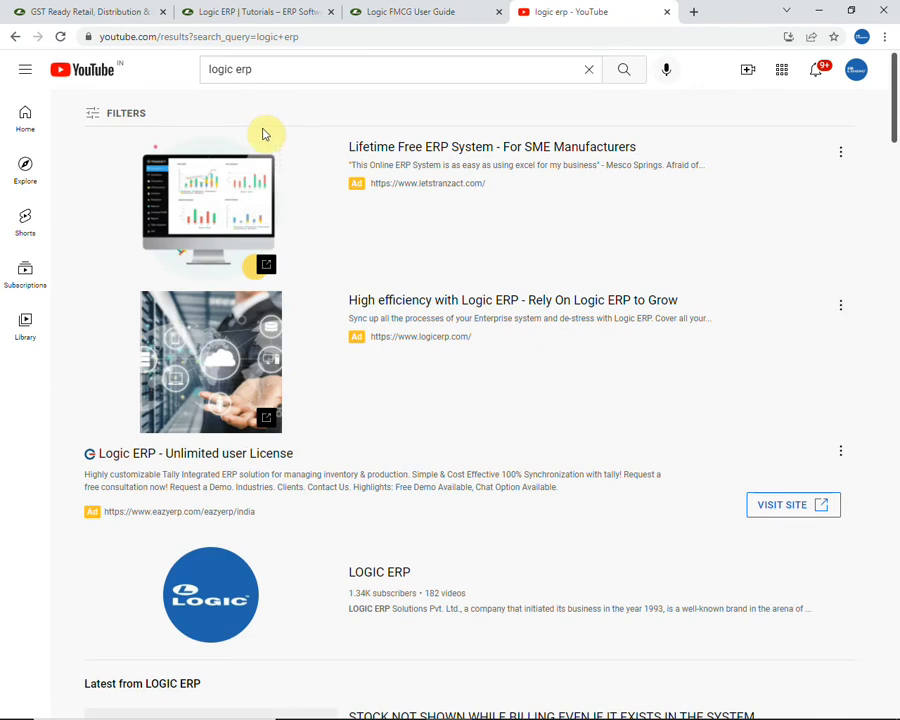
scroll(338, 414, "down", 1)
left_click(237, 532)
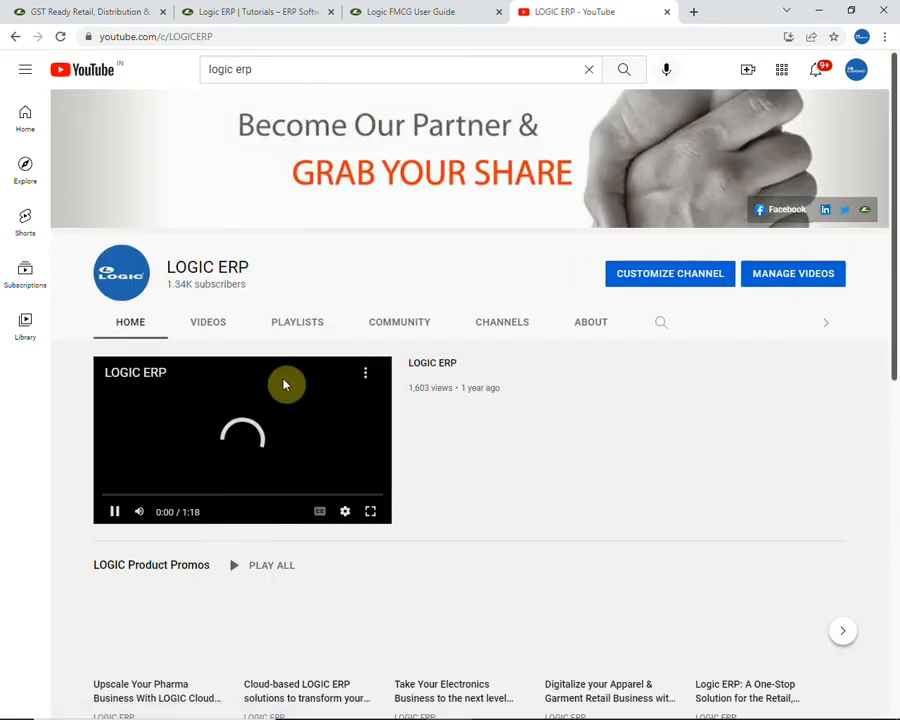
scroll(470, 350, "down", 1)
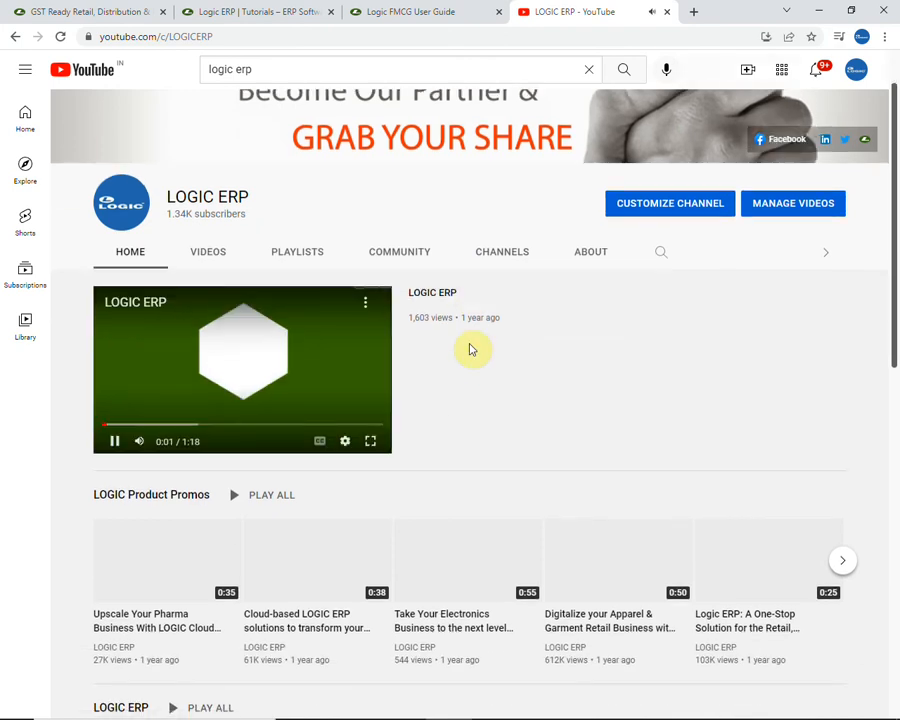
scroll(700, 425, "down", 2)
scroll(730, 425, "down", 2)
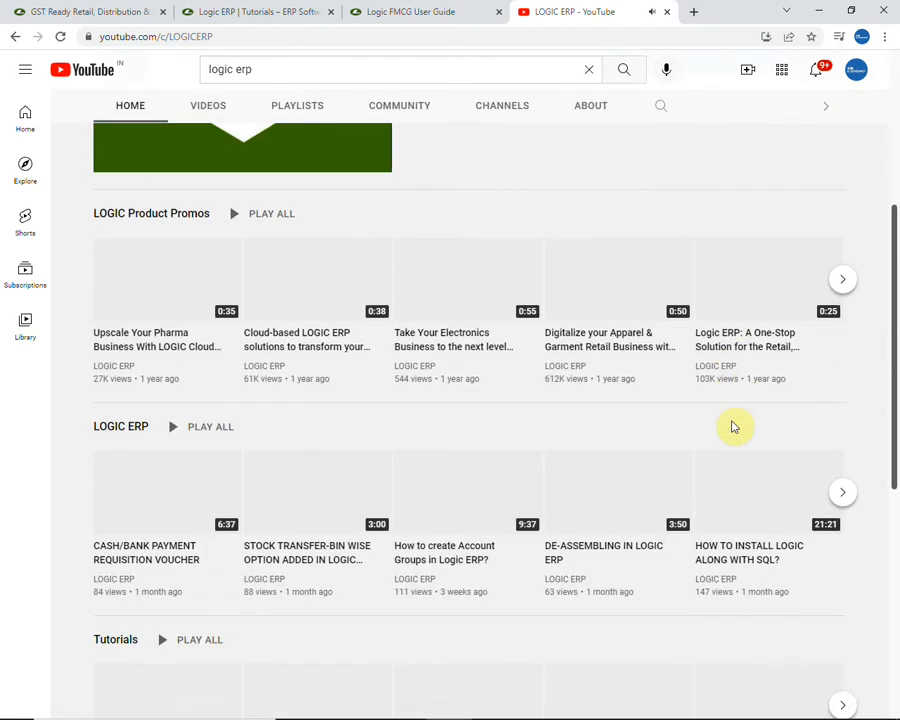
scroll(735, 425, "up", 1)
scroll(735, 425, "up", 3)
scroll(735, 420, "up", 2)
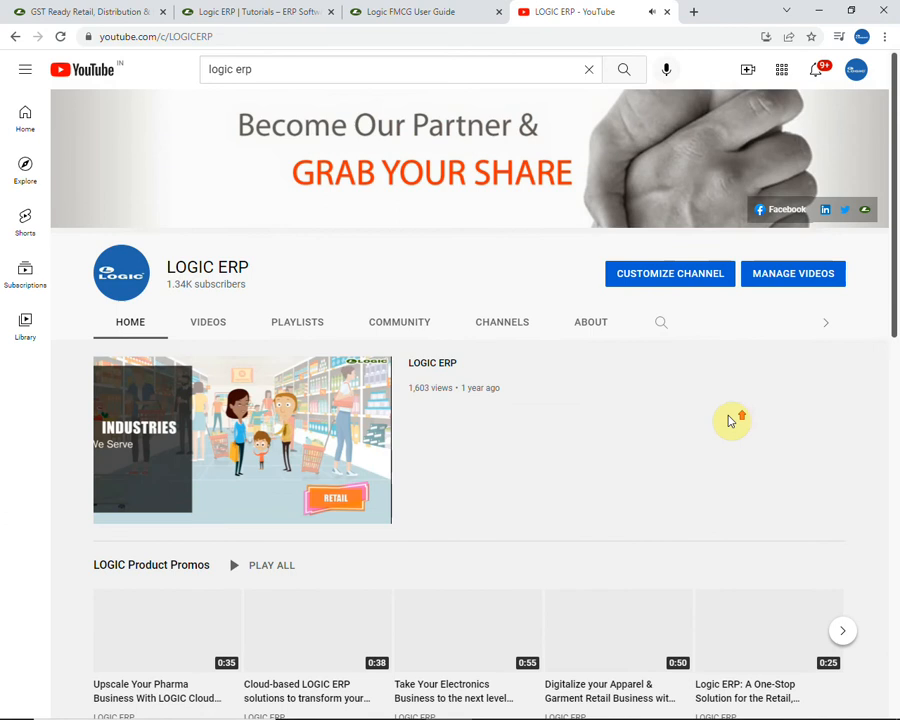
- List the channel's videos, play the FMCG demo, then return to the Logic ERP site tab
left_click(208, 325)
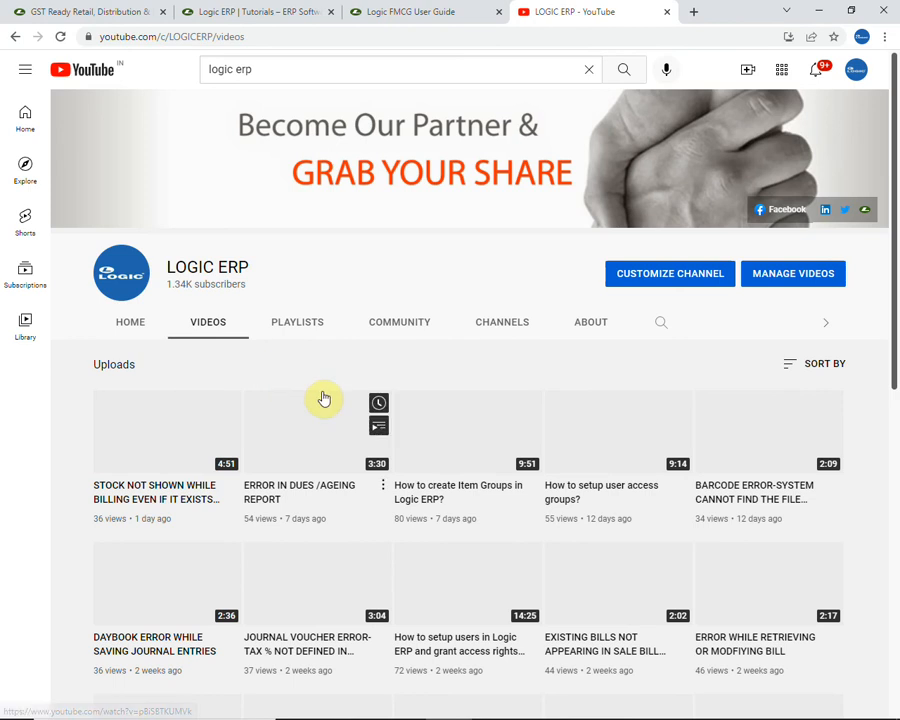
scroll(325, 400, "down", 1)
scroll(325, 400, "down", 3)
scroll(325, 400, "down", 3)
scroll(325, 400, "down", 2)
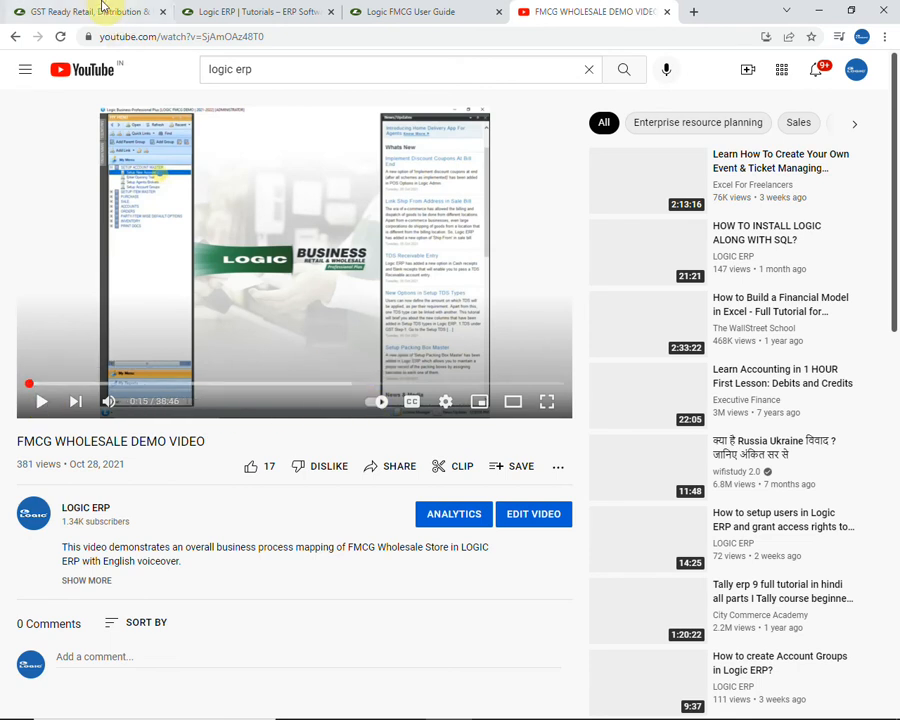
left_click(103, 8)
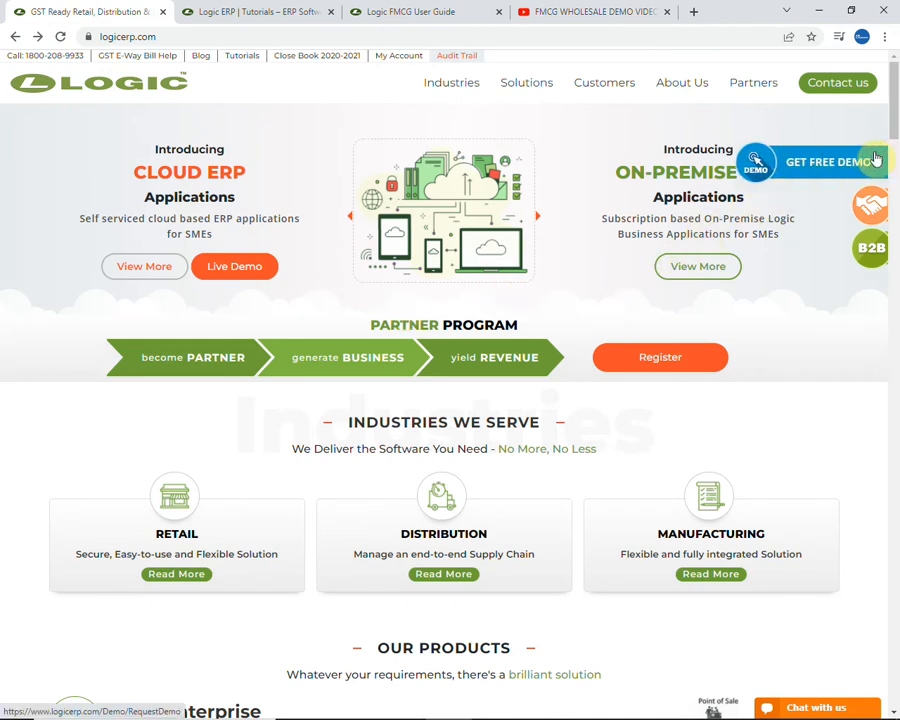
- Fill the free demo request form with name, email and mobile number
left_click(824, 162)
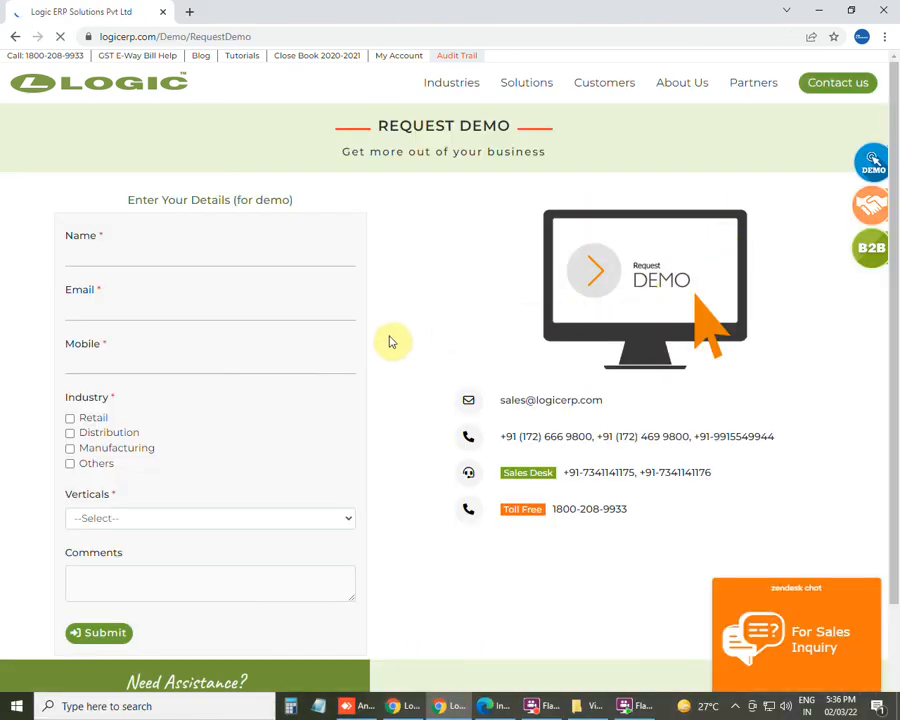
left_click(231, 256)
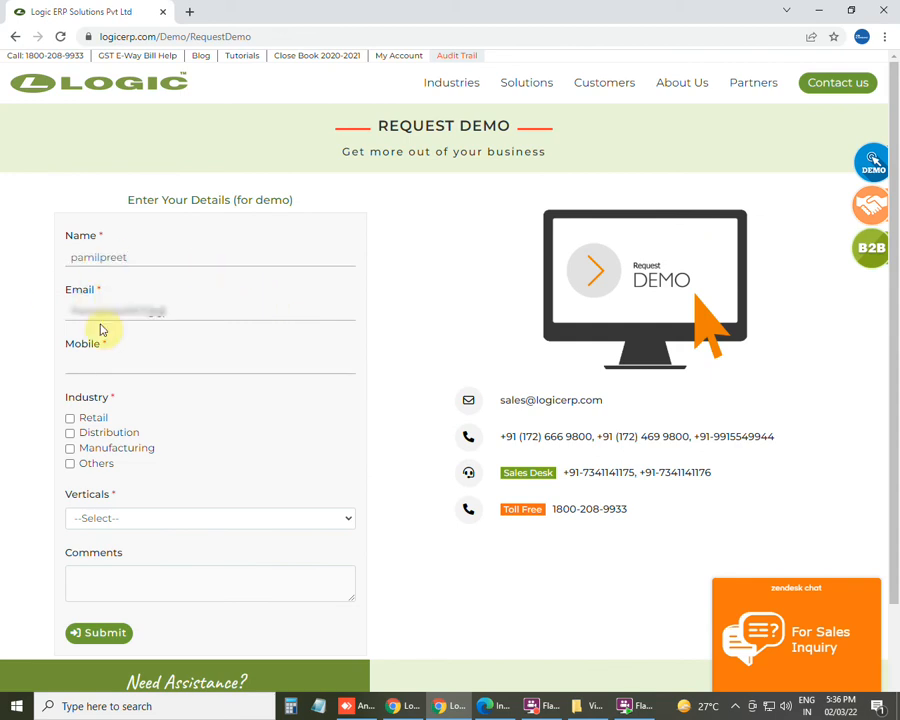
left_click(100, 363)
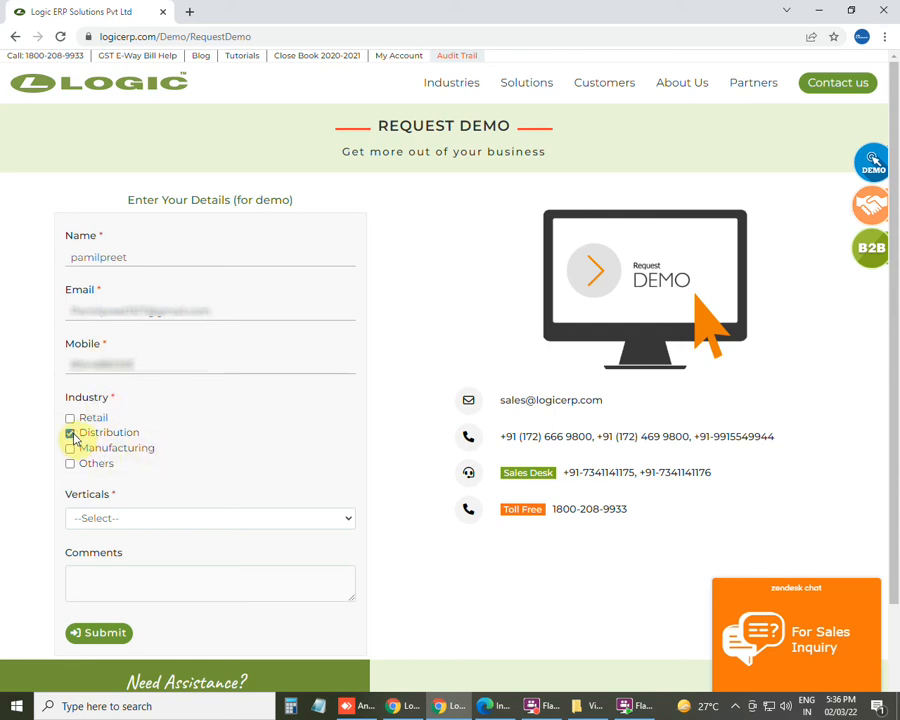
- Choose FMCG/Supermarket as the vertical and submit the demo request
left_click(120, 519)
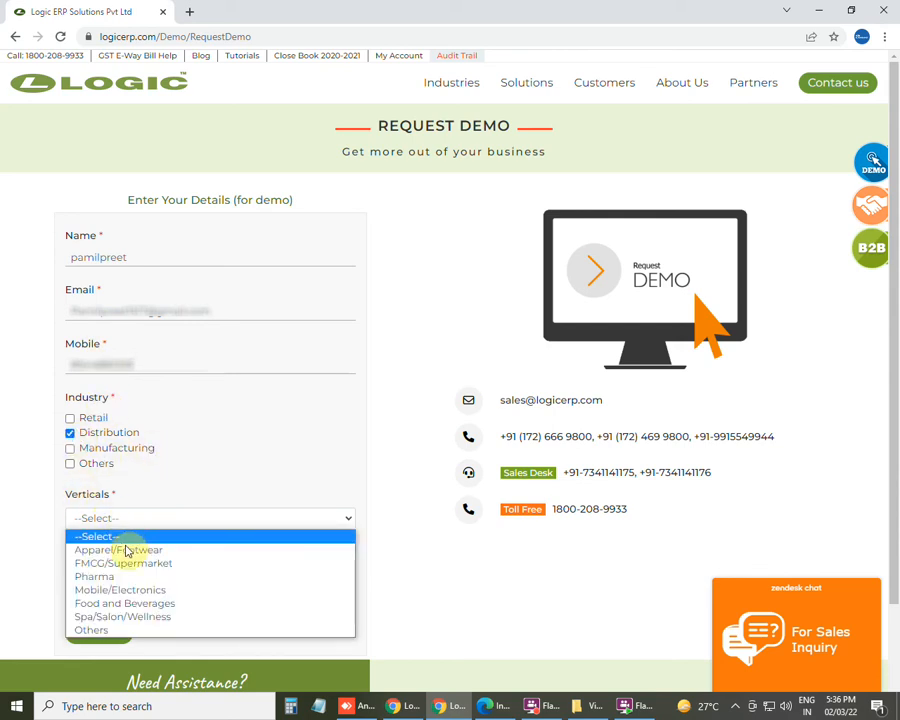
left_click(123, 563)
scroll(136, 567, "down", 2)
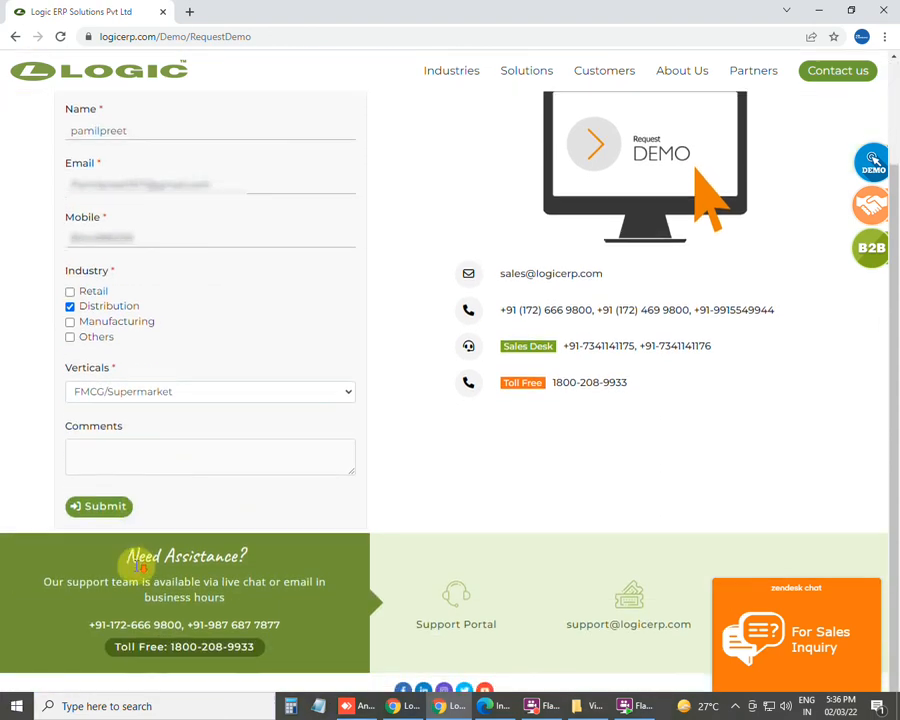
left_click(115, 453)
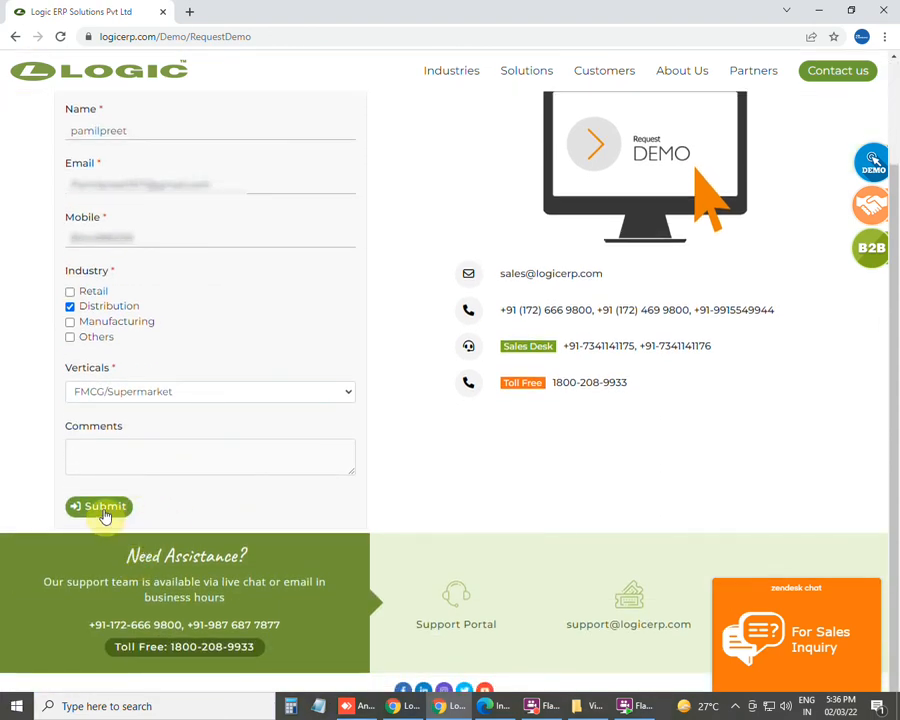
scroll(110, 513, "up", 1)
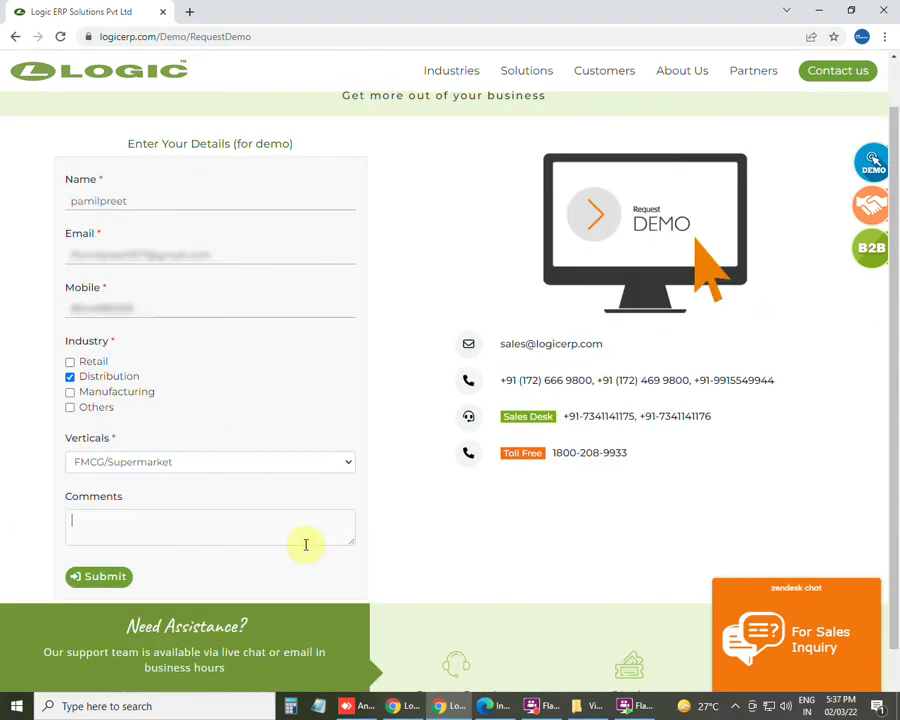
- Start a Live Support sales-inquiry chat and focus the message field
left_click(773, 657)
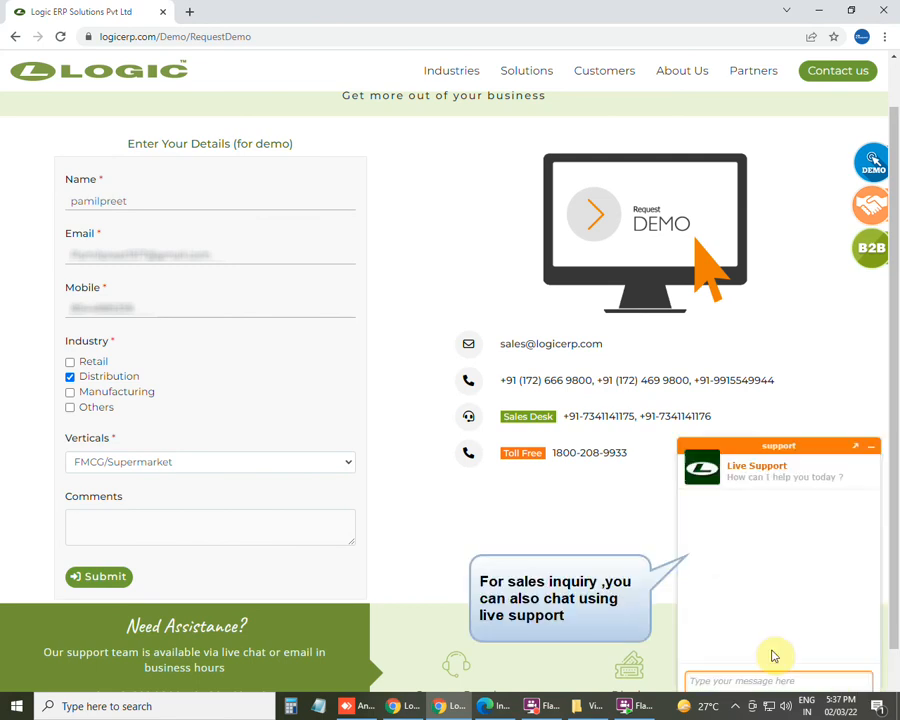
left_click(725, 683)
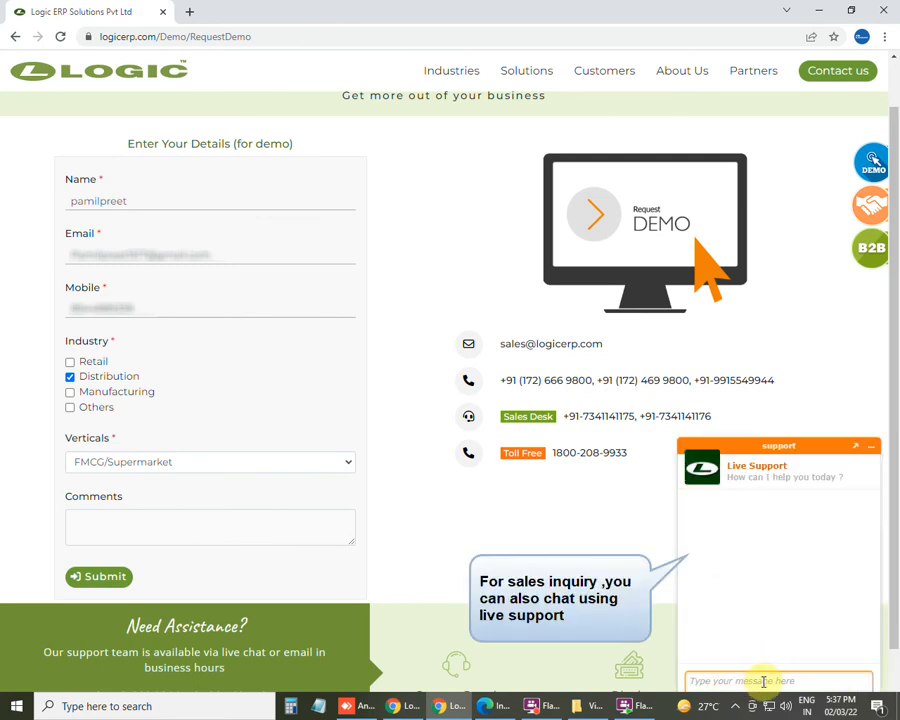